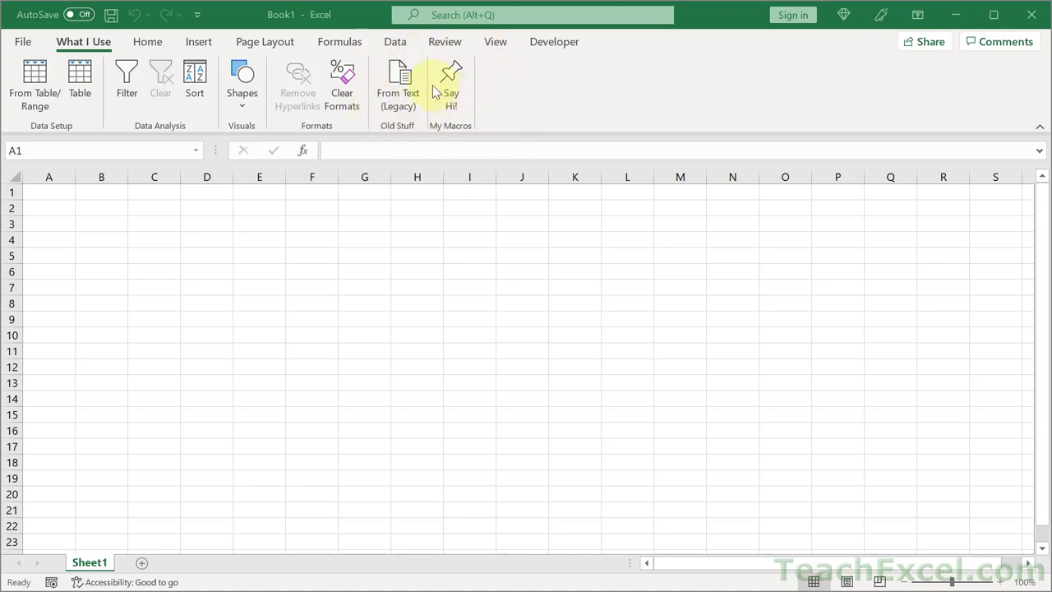
Run the Say Hi! macro from the What I Use tab and dismiss its message box.
{"action": "left_click", "coordinate": [450, 79]}
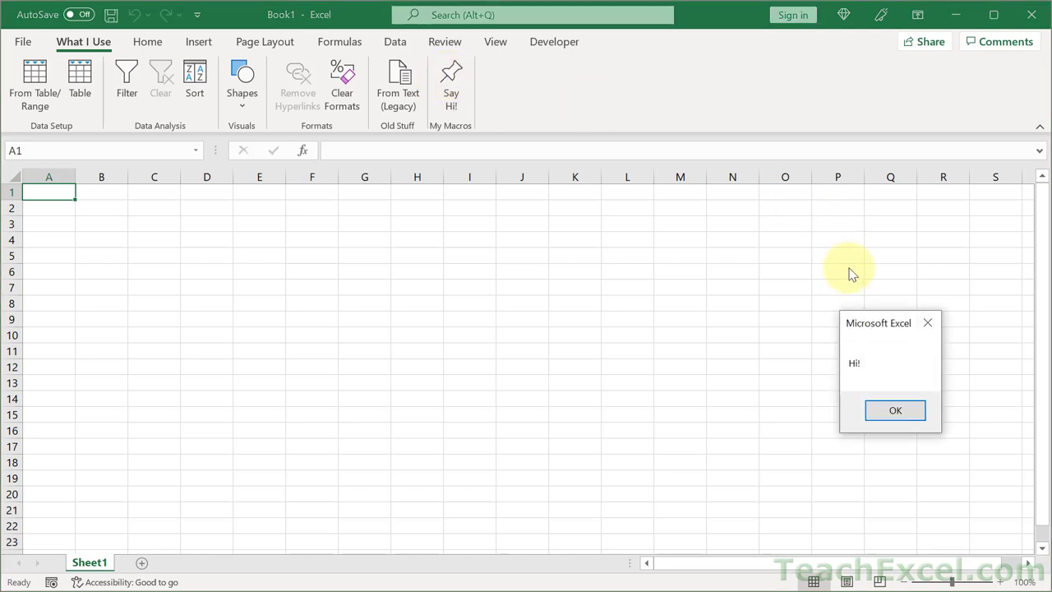
{"action": "left_click_drag", "start_coordinate": [866, 322], "coordinate": [461, 263]}
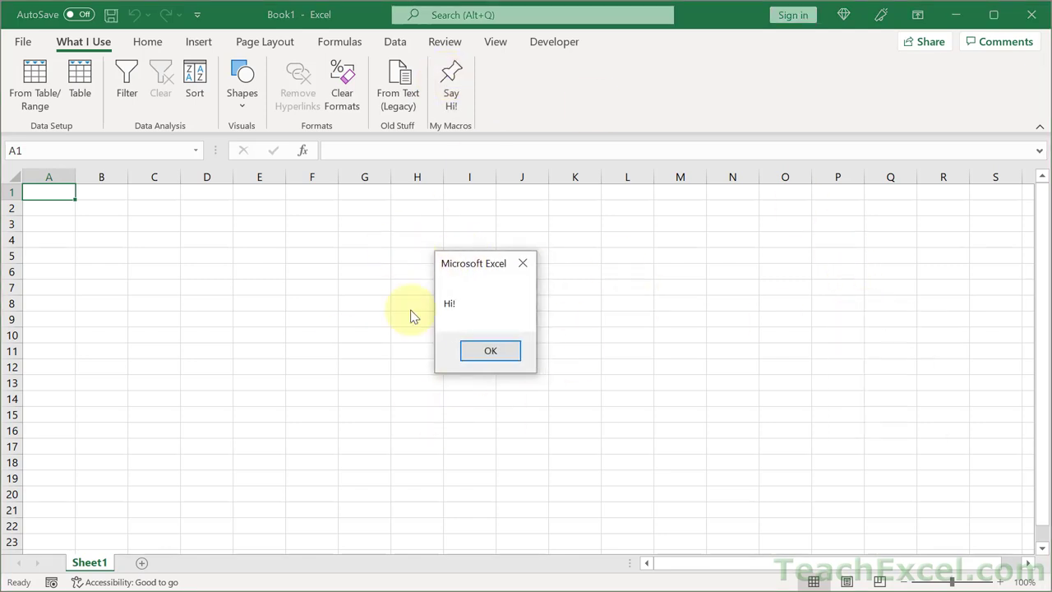
{"action": "left_click", "coordinate": [527, 271]}
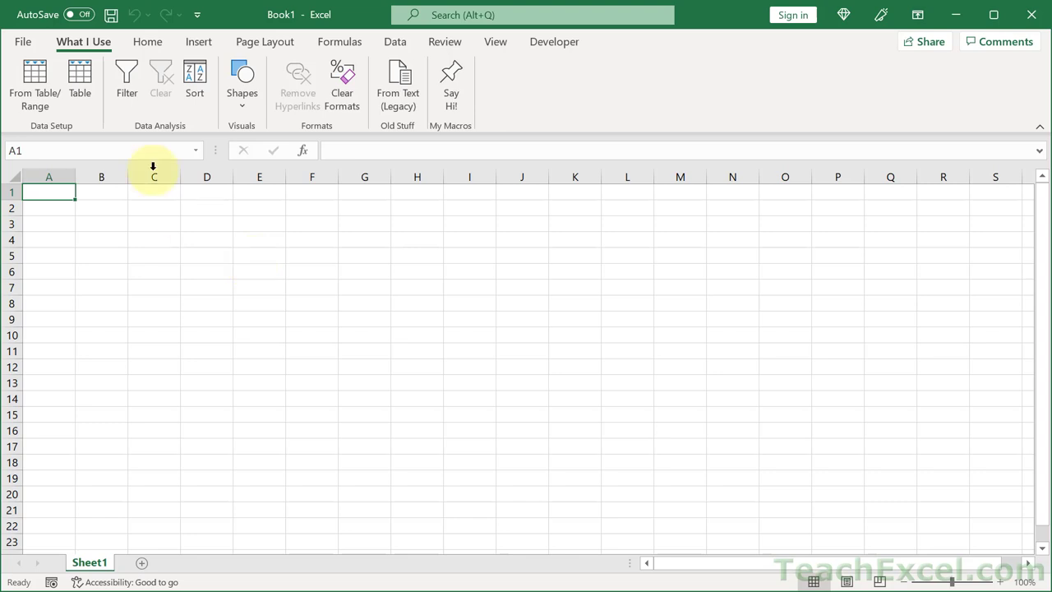
Open the ribbon customization options and add a new custom tab directly after Background Removal.
{"action": "right_click", "coordinate": [90, 44]}
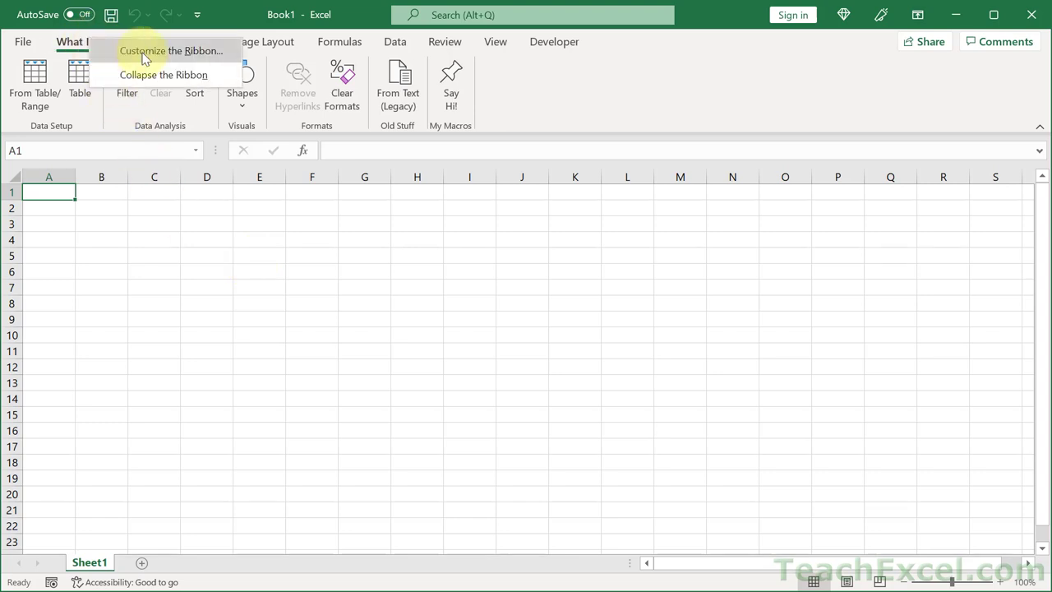
{"action": "left_click", "coordinate": [144, 52]}
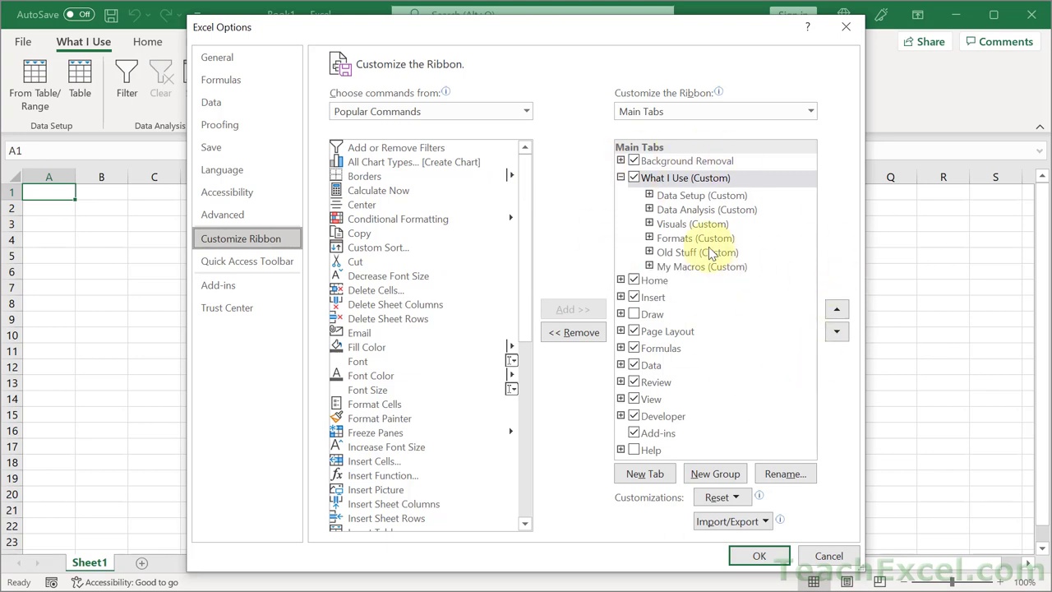
{"action": "left_click", "coordinate": [681, 162]}
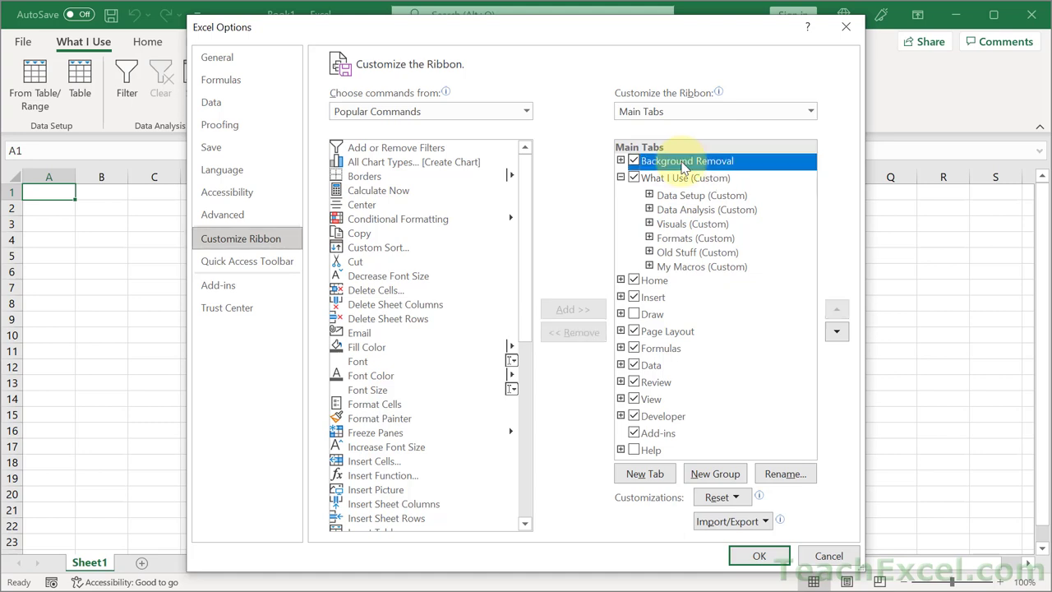
{"action": "left_click", "coordinate": [645, 474]}
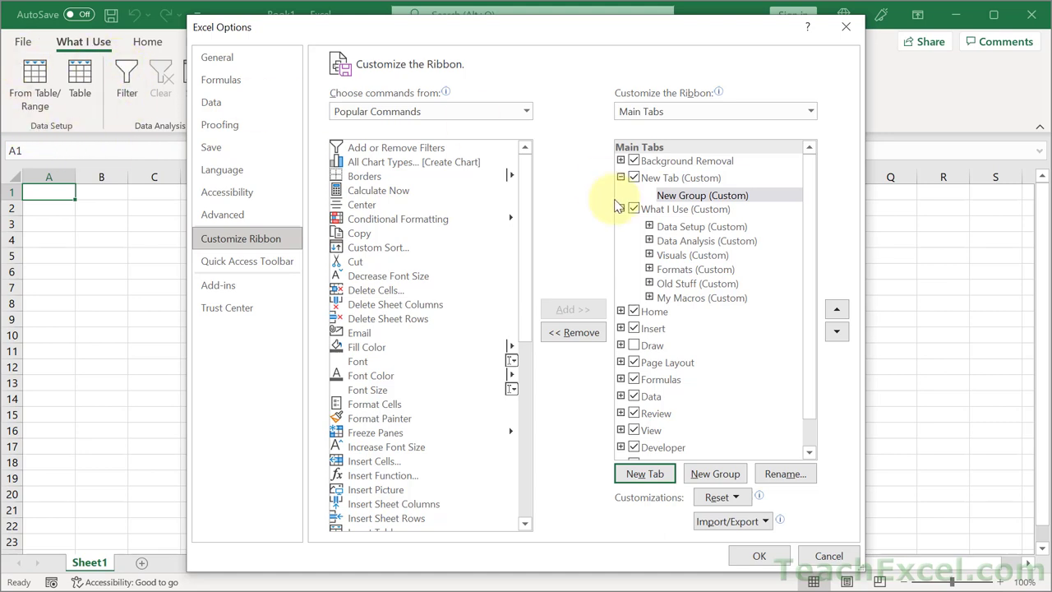
Rename the newly added custom tab as My New Tab.
{"action": "left_click", "coordinate": [694, 180]}
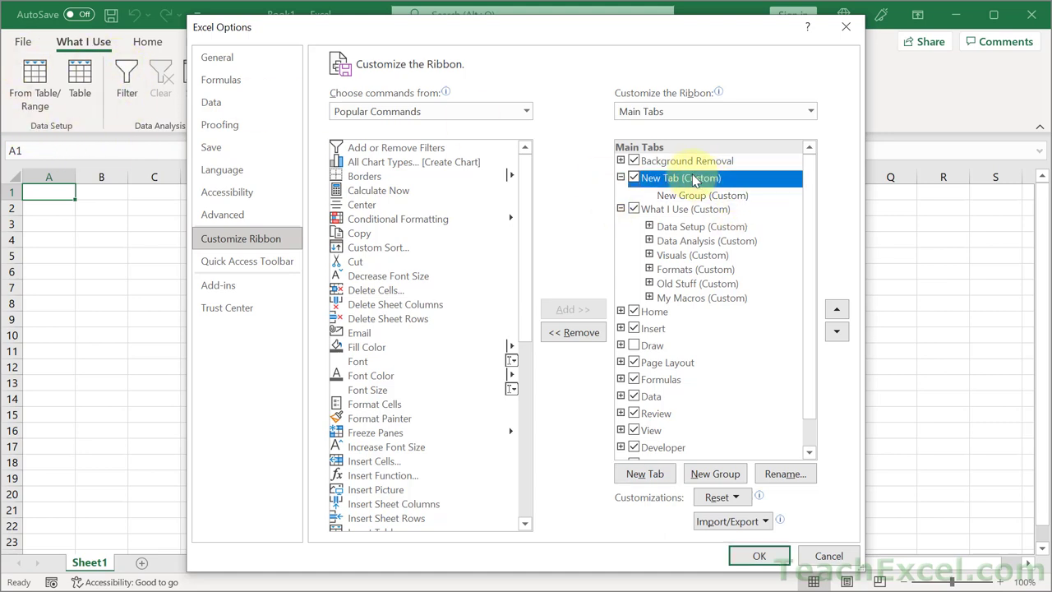
{"action": "left_click", "coordinate": [785, 477]}
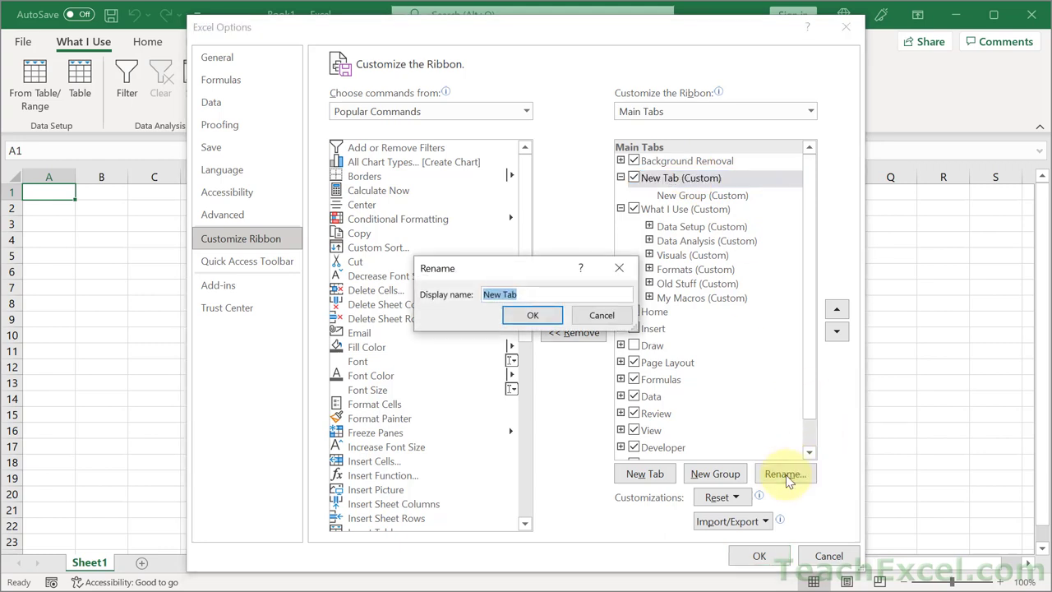
{"action": "type", "text": "My New Tab"}
{"action": "left_click", "coordinate": [534, 315]}
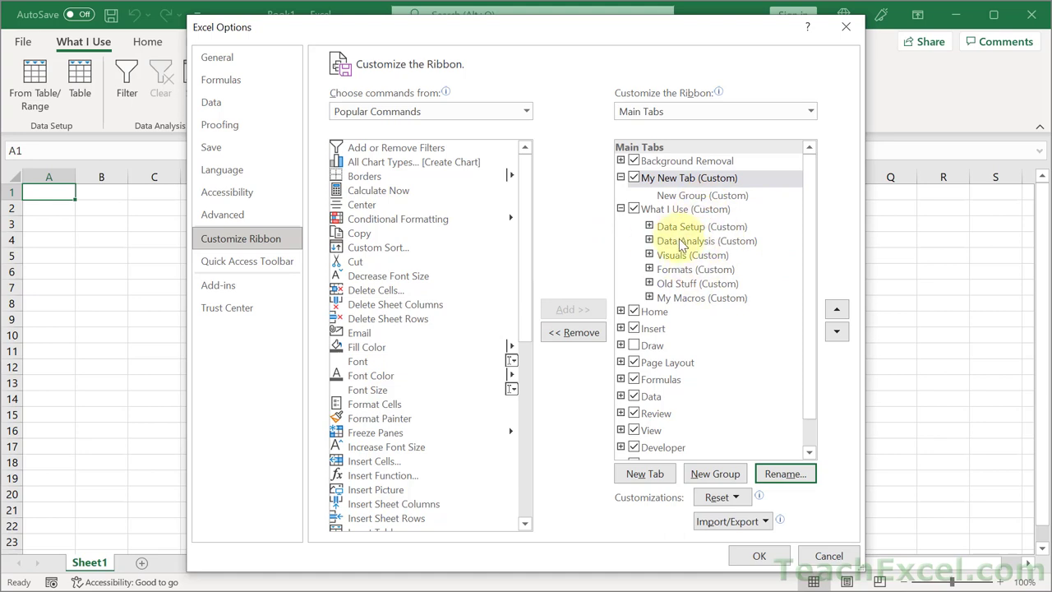
Rename the new group inside My New Tab as Data Setup.
{"action": "left_click", "coordinate": [680, 195]}
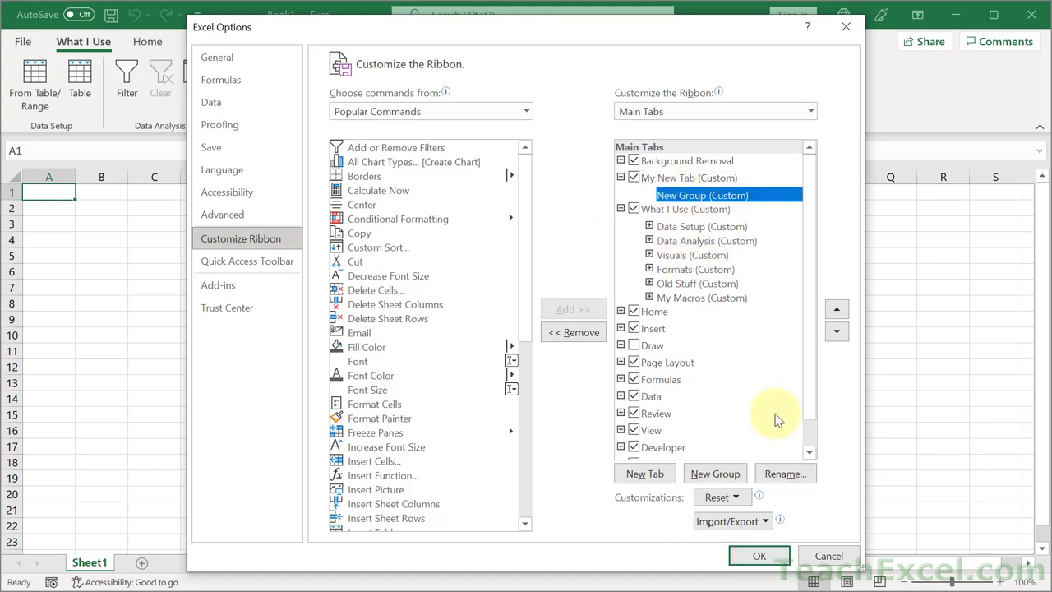
{"action": "left_click", "coordinate": [785, 474]}
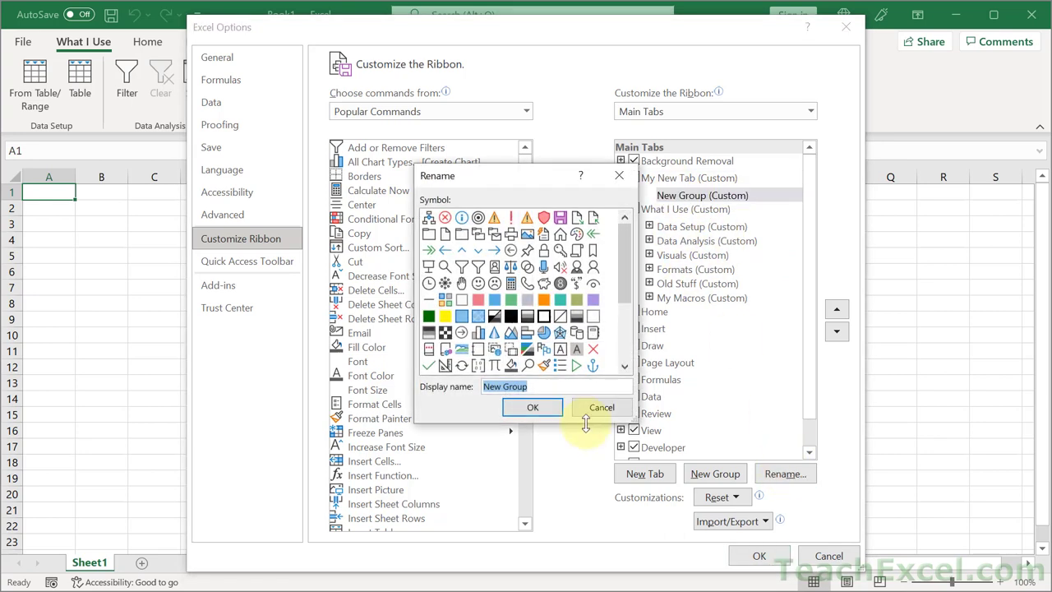
{"action": "type", "text": "Data Setup"}
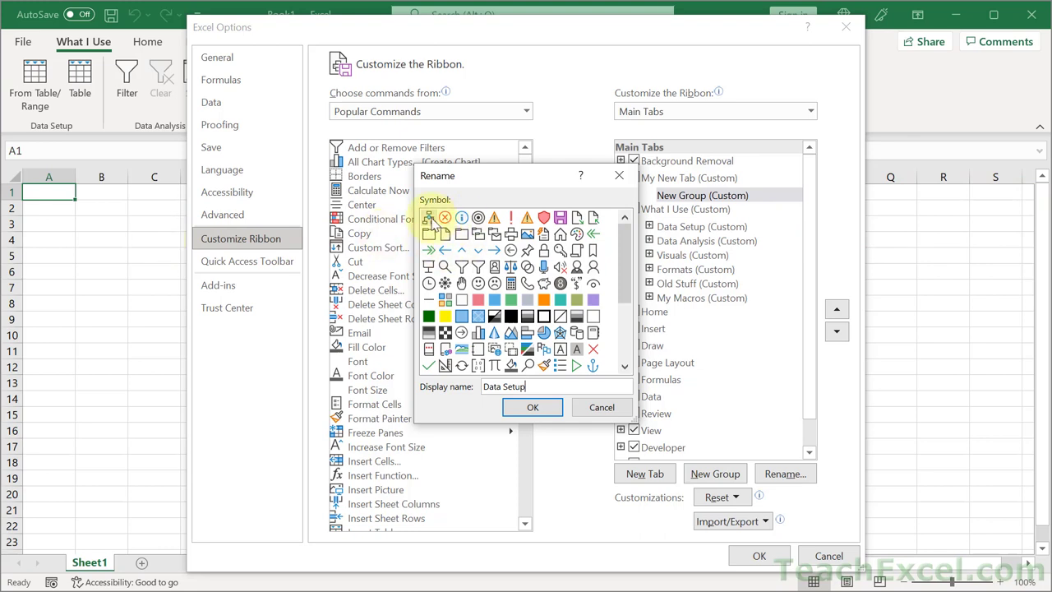
{"action": "left_click", "coordinate": [534, 407]}
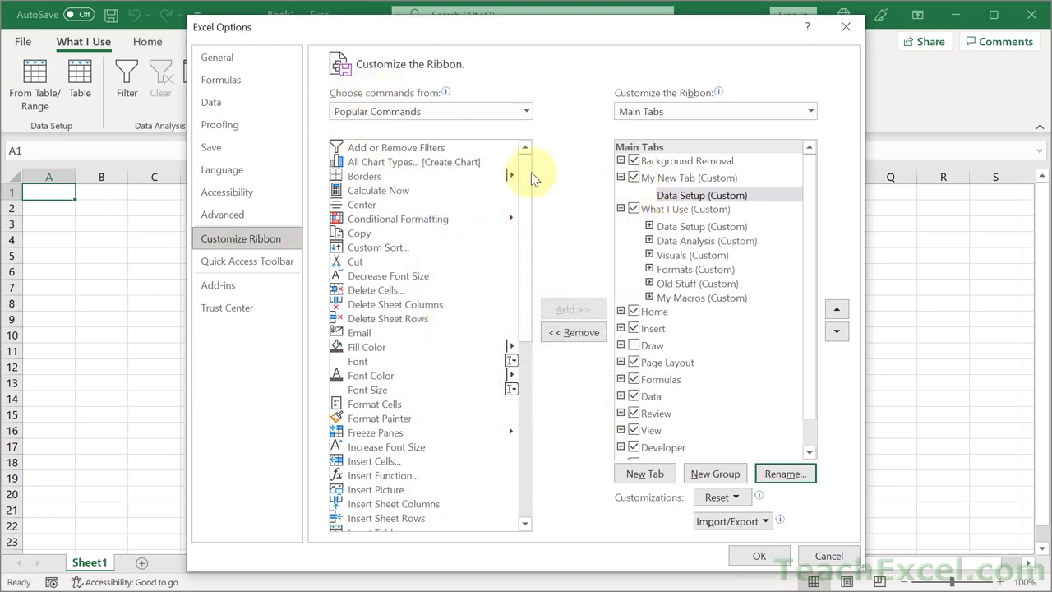
Add the PivotTable From Table/Range and Insert Table commands from the Insert main tab's Tables group to My New Tab's Data Setup group.
{"action": "left_click", "coordinate": [527, 112]}
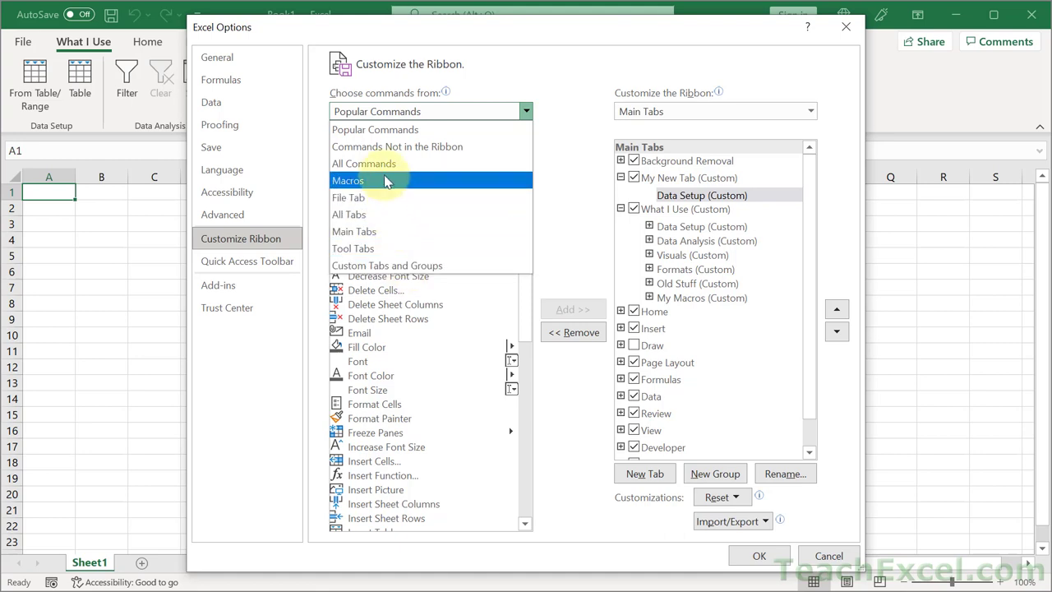
{"action": "left_click", "coordinate": [371, 235]}
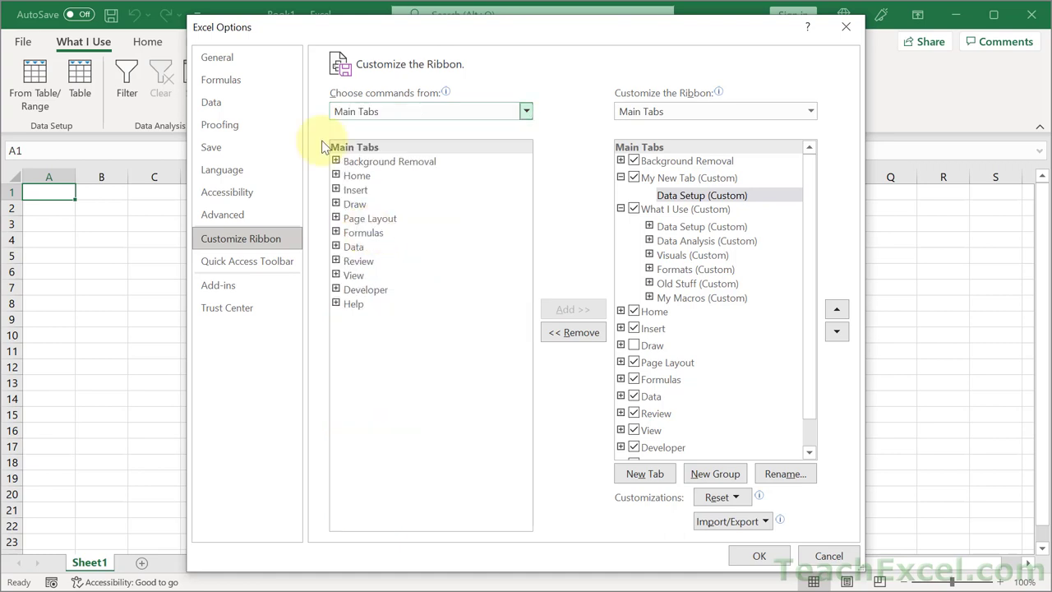
{"action": "left_click", "coordinate": [335, 190]}
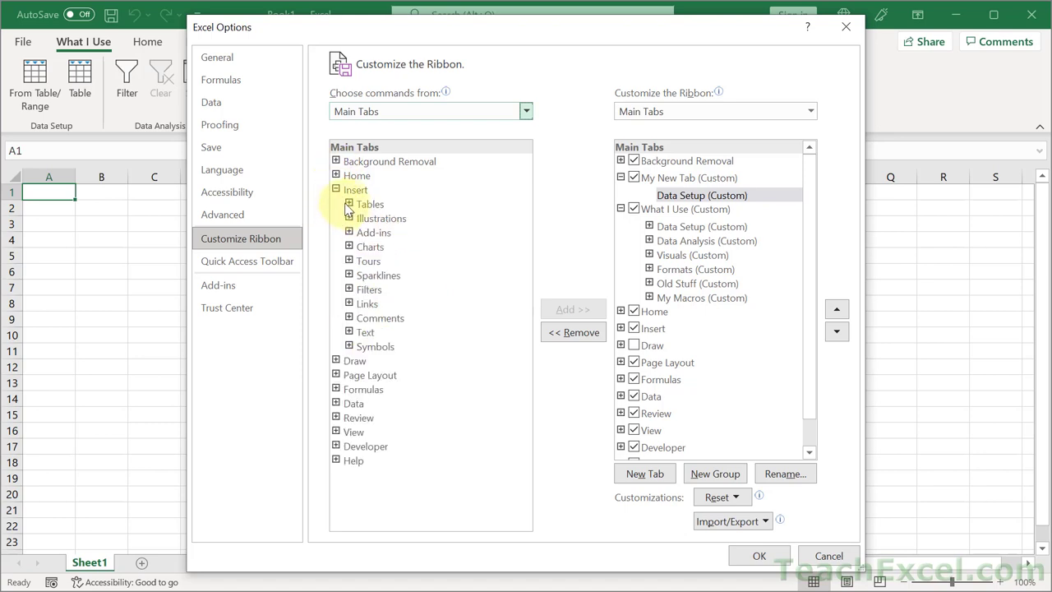
{"action": "left_click", "coordinate": [349, 204]}
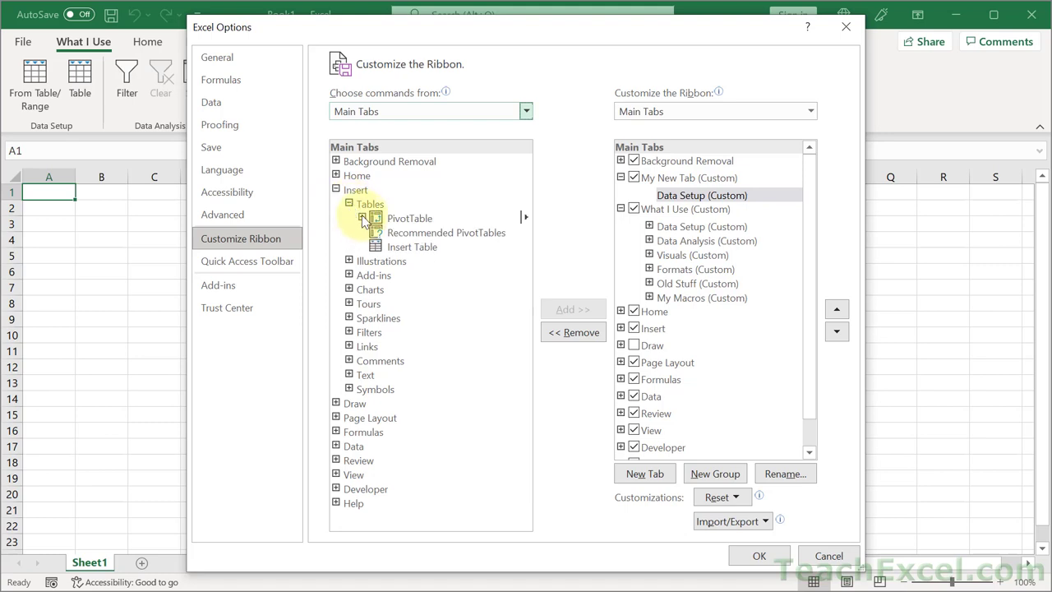
{"action": "left_click", "coordinate": [363, 217]}
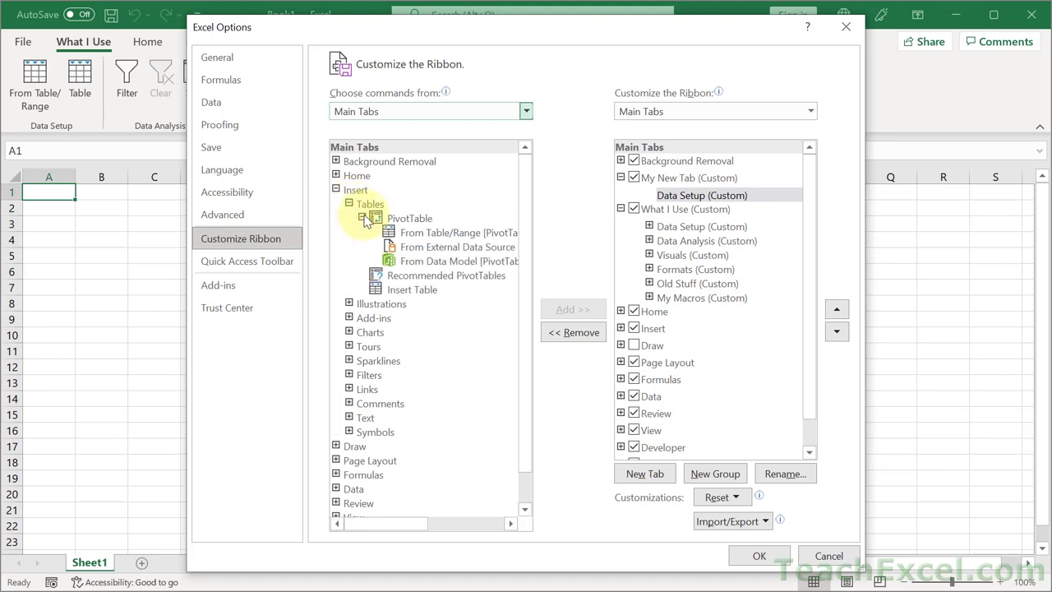
{"action": "left_click", "coordinate": [451, 236]}
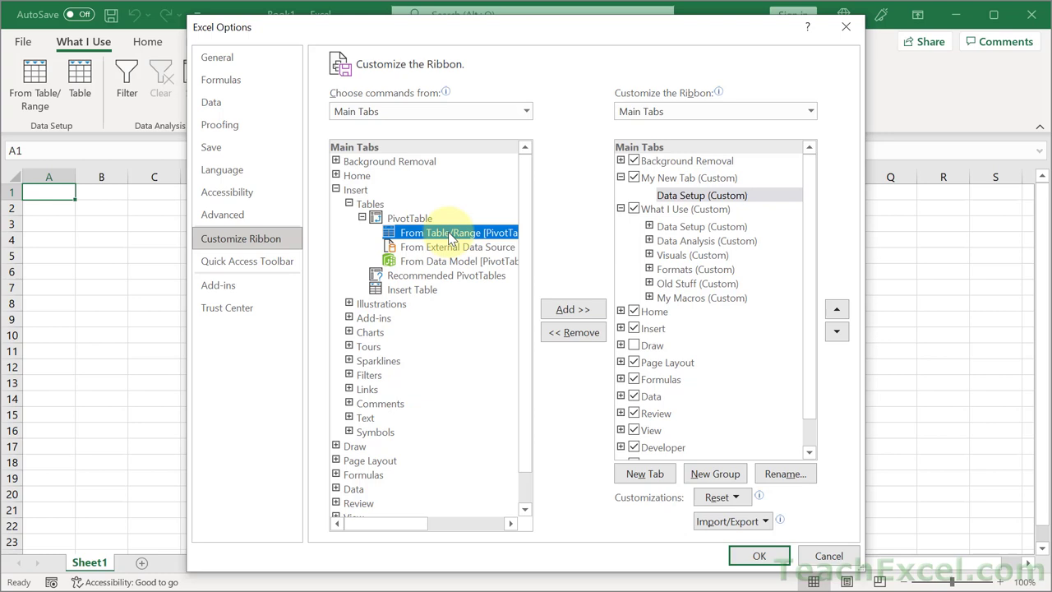
{"action": "left_click", "coordinate": [690, 197]}
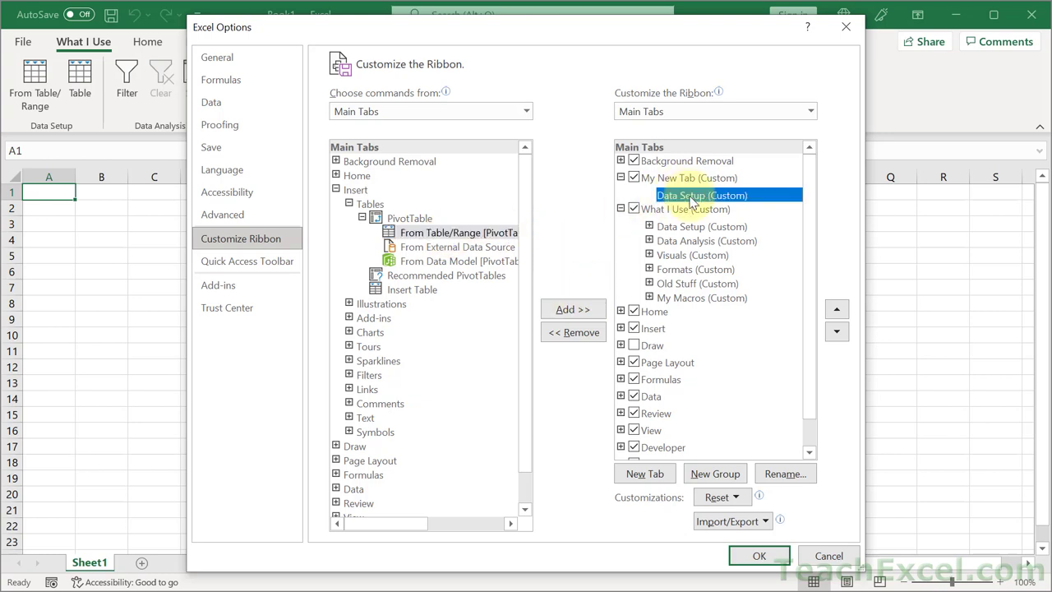
{"action": "left_click", "coordinate": [462, 234]}
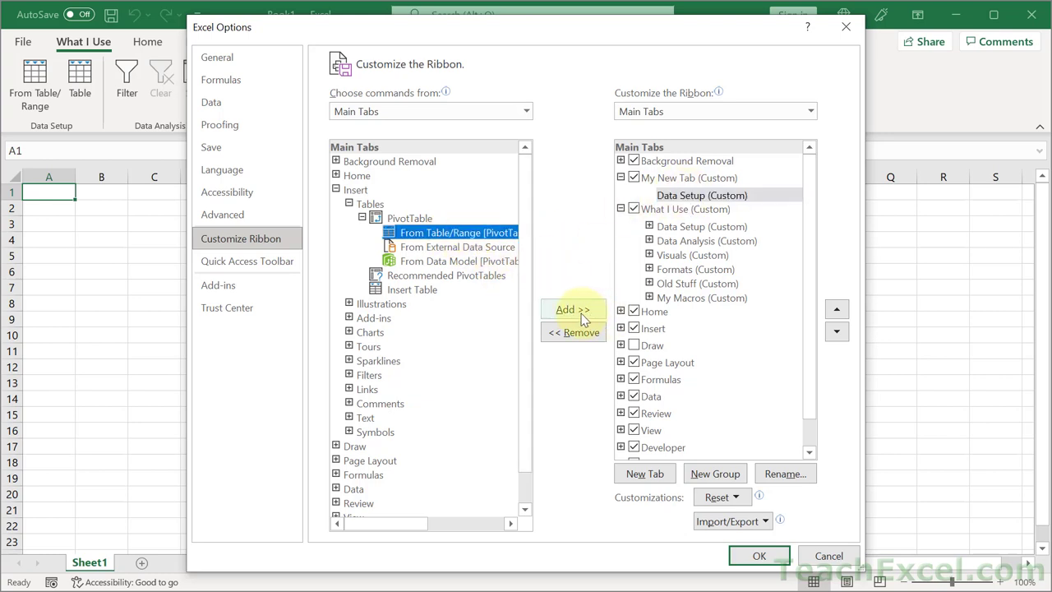
{"action": "left_click", "coordinate": [580, 311]}
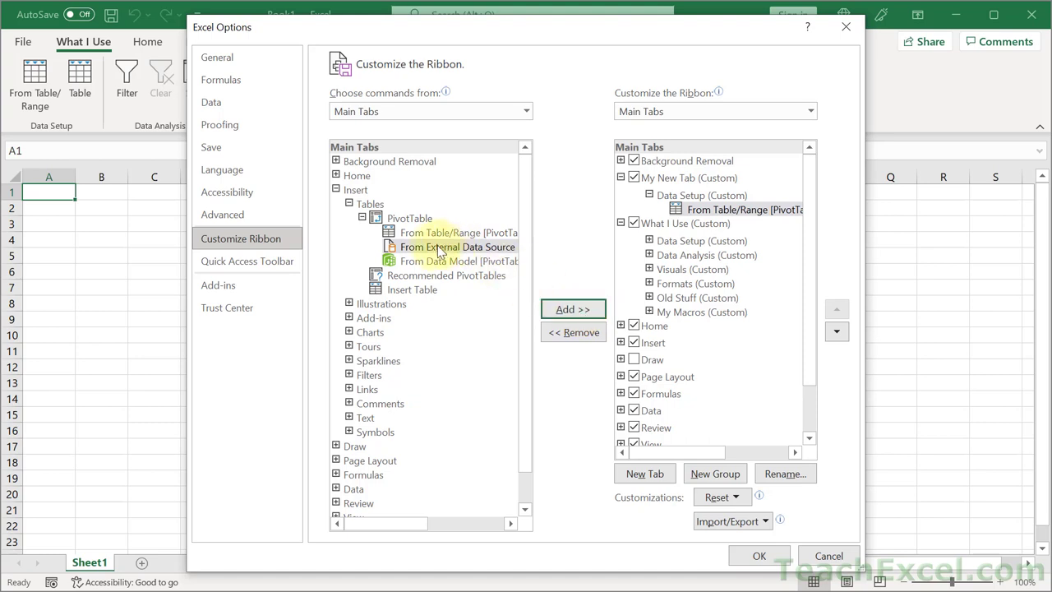
{"action": "left_click", "coordinate": [419, 290]}
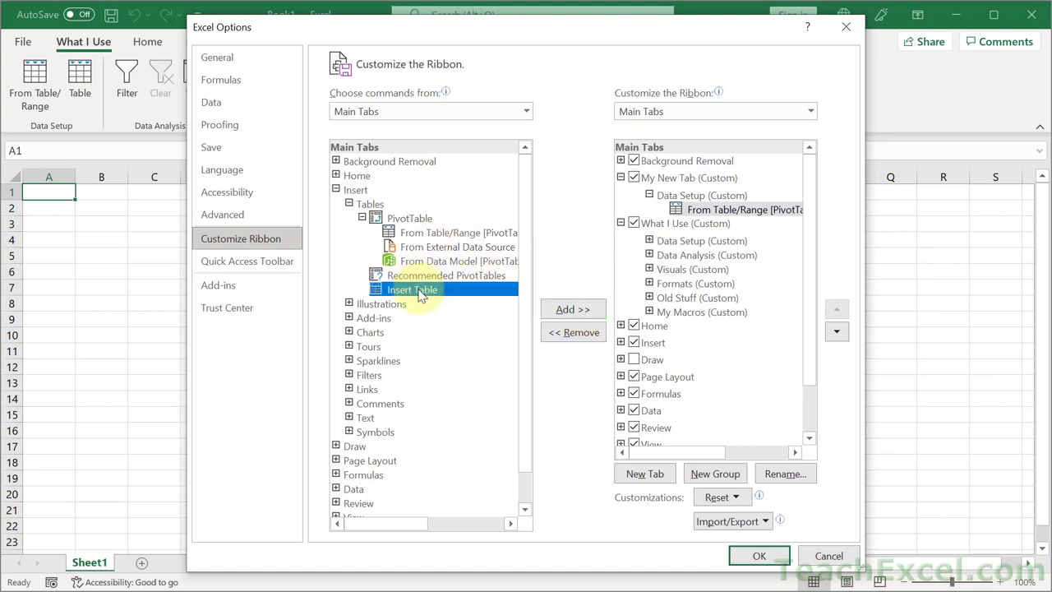
{"action": "left_click", "coordinate": [573, 312]}
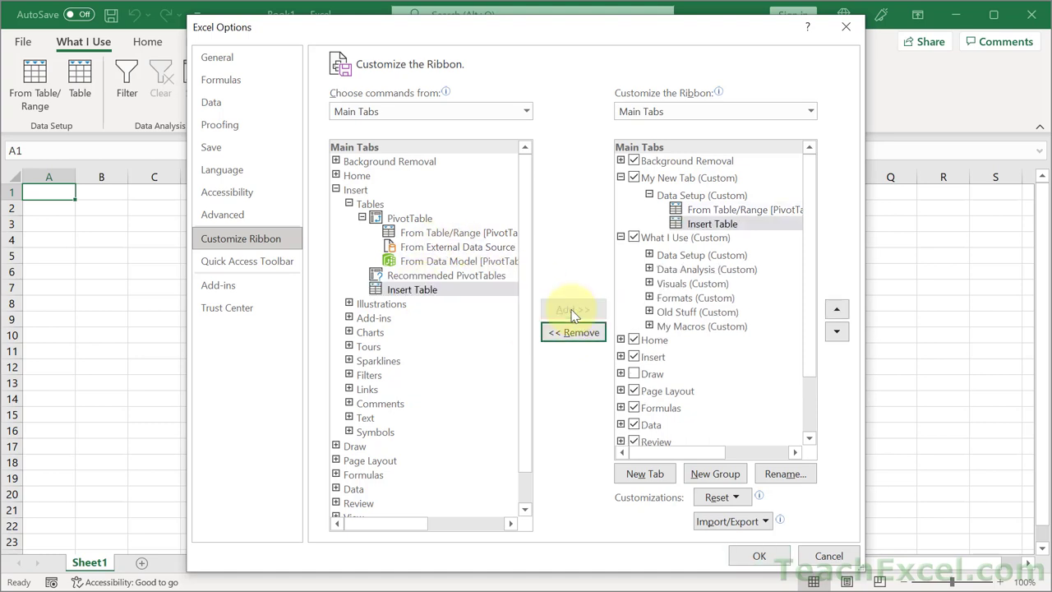
Add a second group to My New Tab and name it My Macros.
{"action": "left_click", "coordinate": [674, 179]}
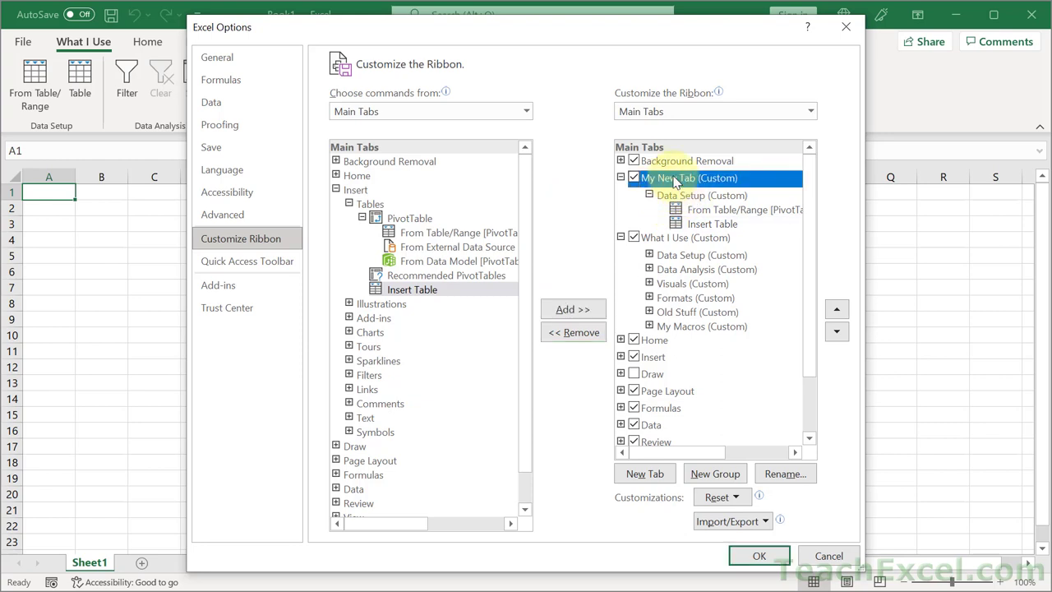
{"action": "left_click", "coordinate": [718, 474]}
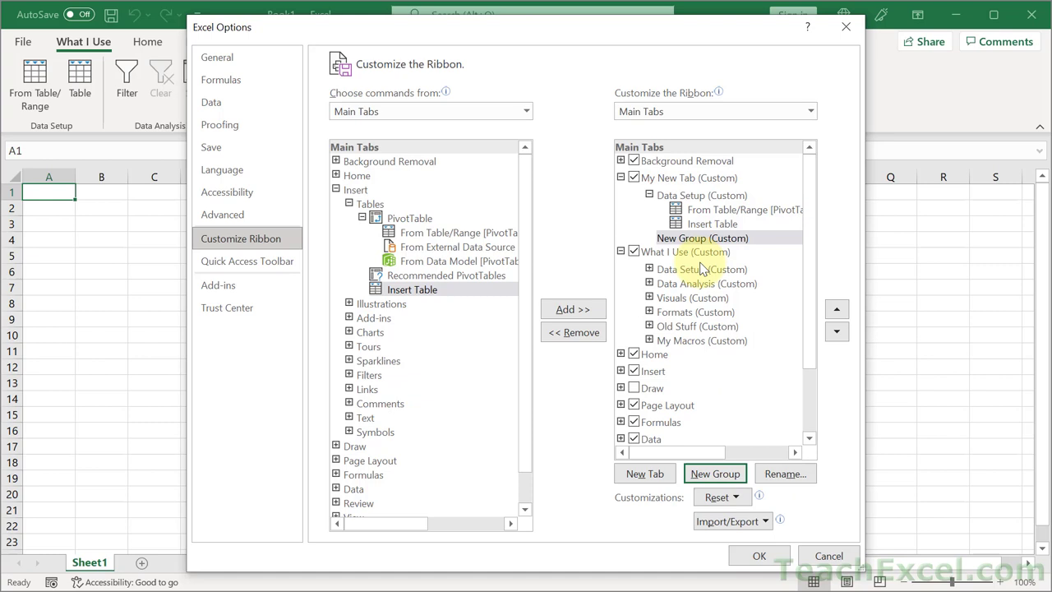
{"action": "left_click", "coordinate": [697, 237]}
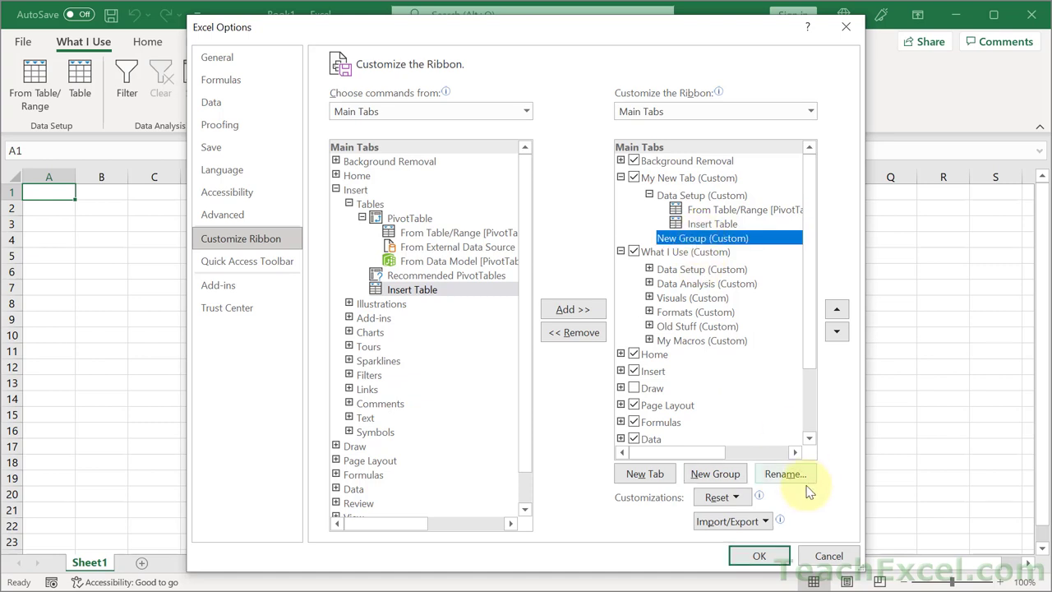
{"action": "left_click", "coordinate": [782, 475]}
{"action": "type", "text": "My Macros"}
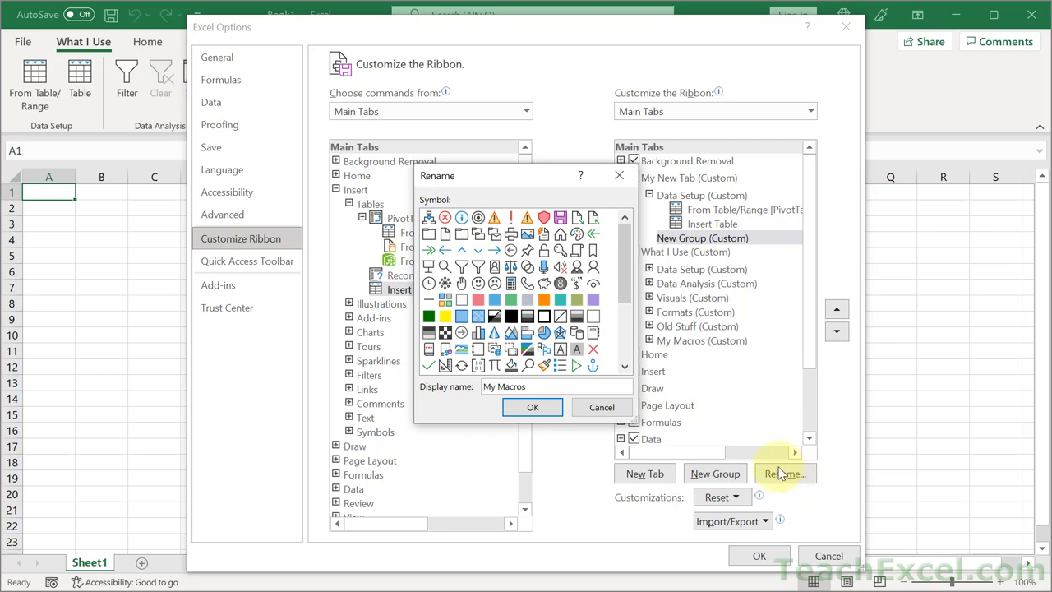
{"action": "left_click", "coordinate": [533, 409]}
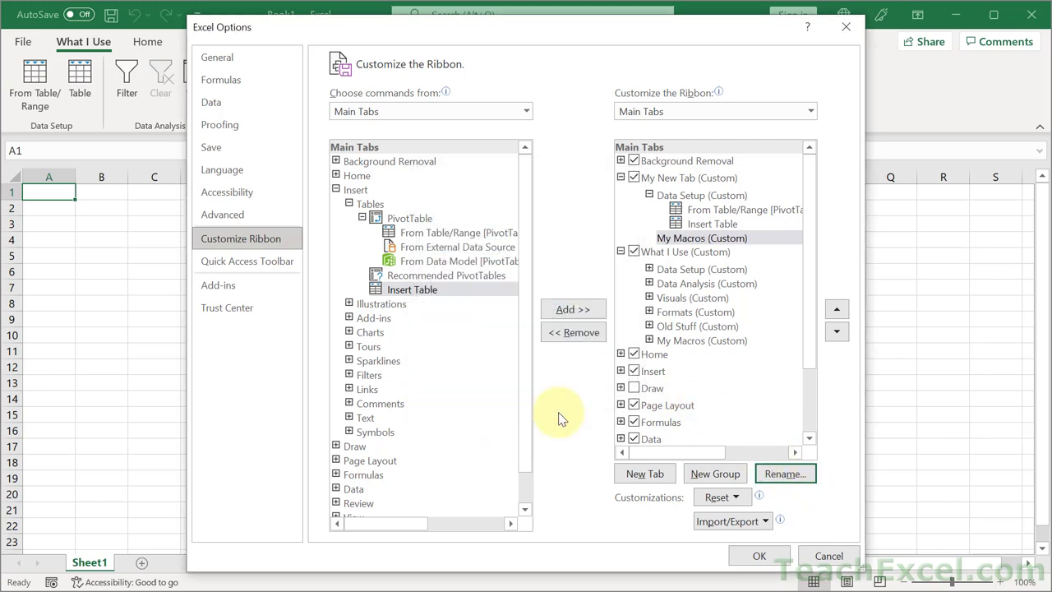
Add the macro named test to the My Macros group of My New Tab.
{"action": "left_click", "coordinate": [349, 111]}
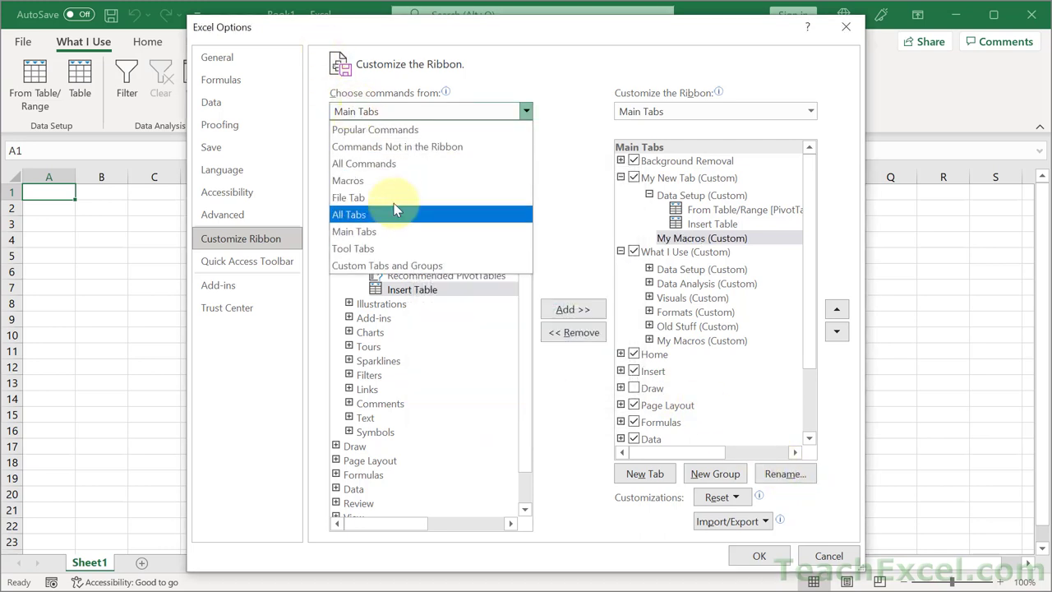
{"action": "left_click", "coordinate": [353, 180]}
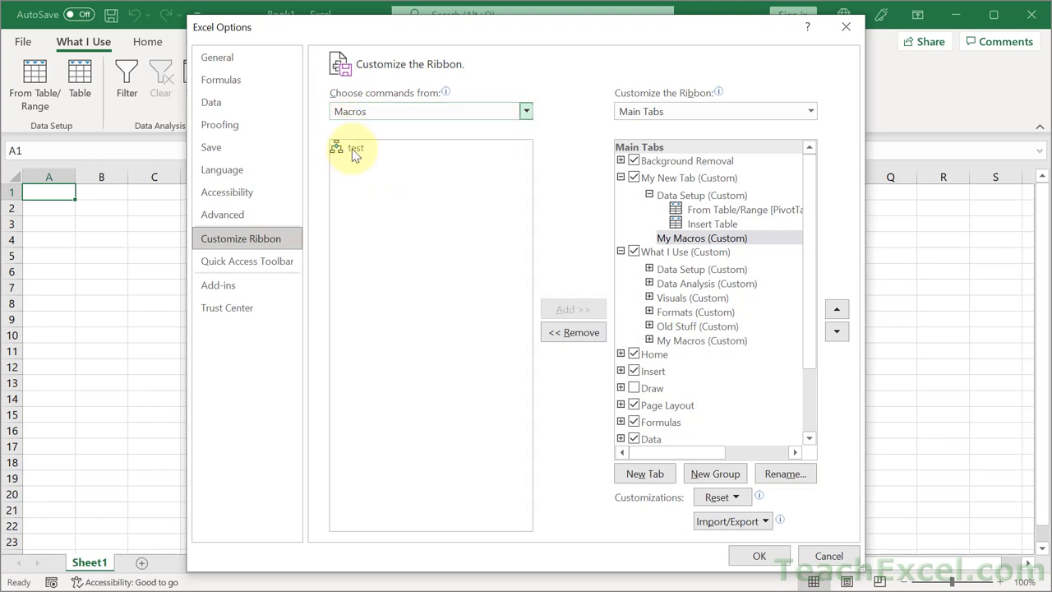
{"action": "left_click", "coordinate": [357, 150]}
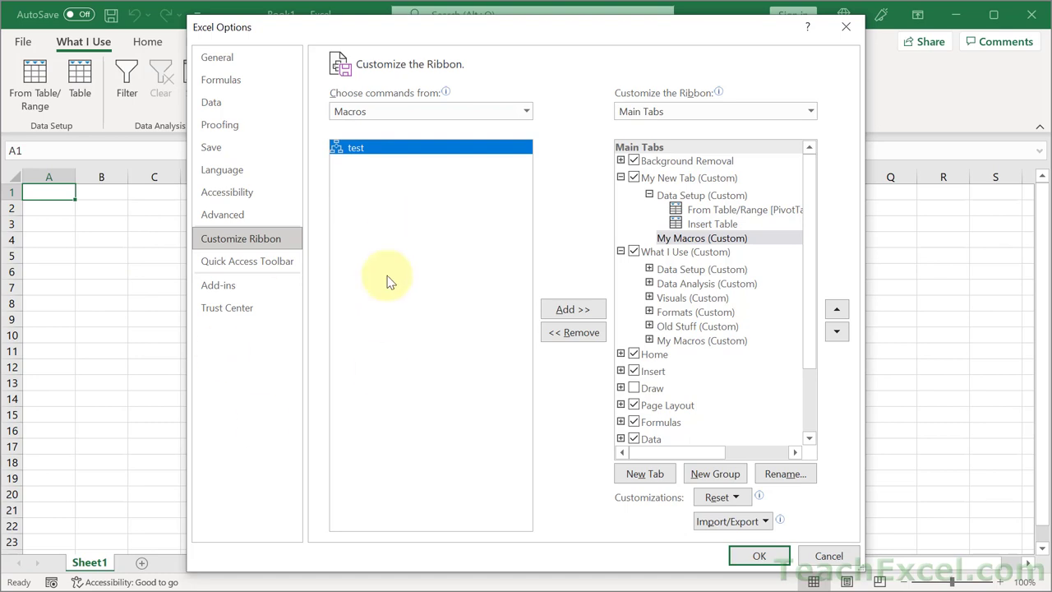
{"action": "left_click", "coordinate": [574, 309]}
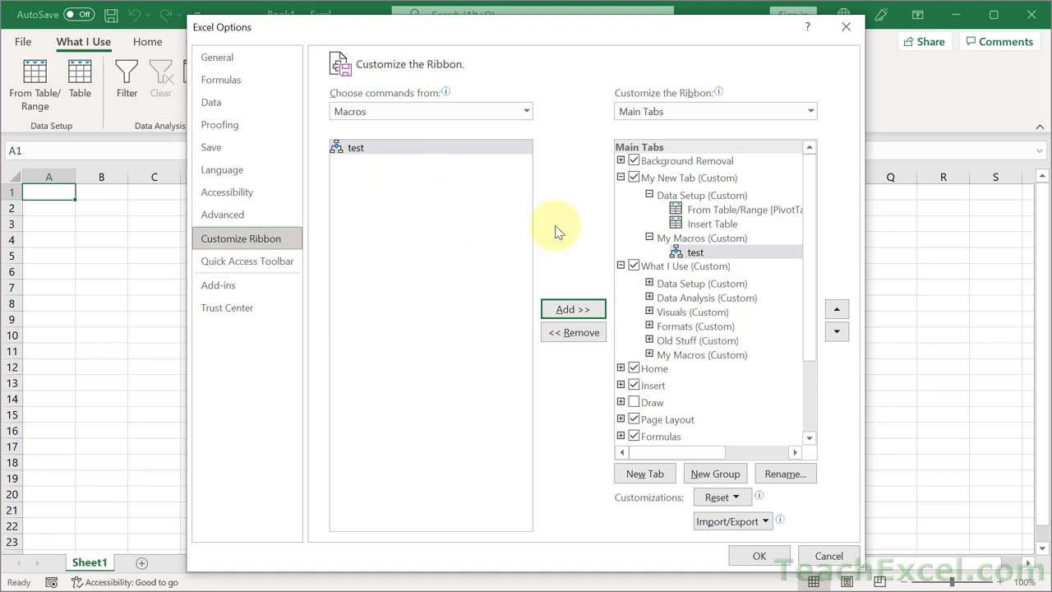
{"action": "left_click", "coordinate": [690, 179]}
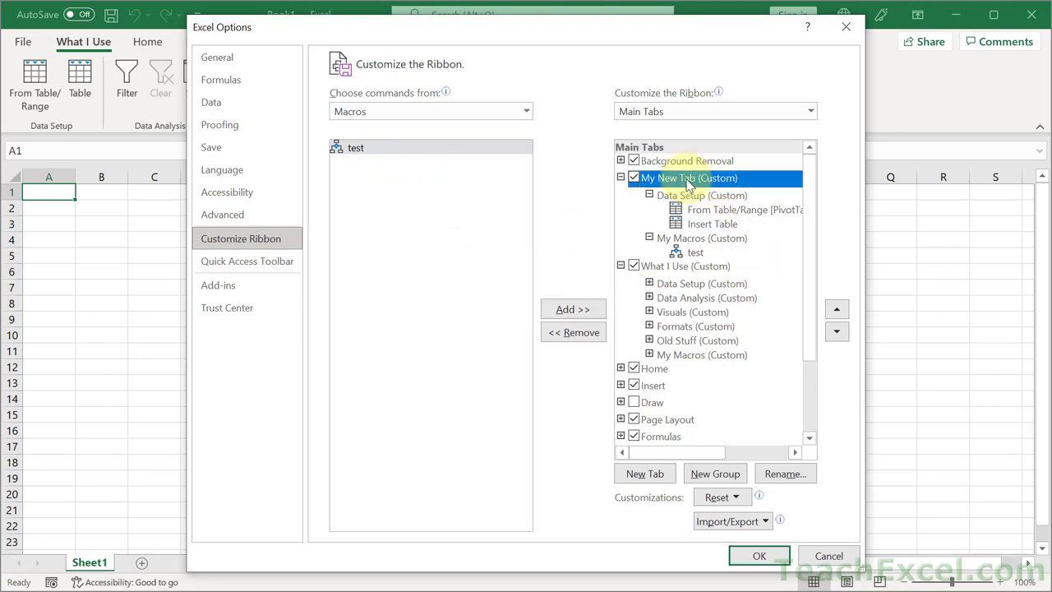
Add a third group to My New Tab and name it Legacy.
{"action": "left_click", "coordinate": [711, 474]}
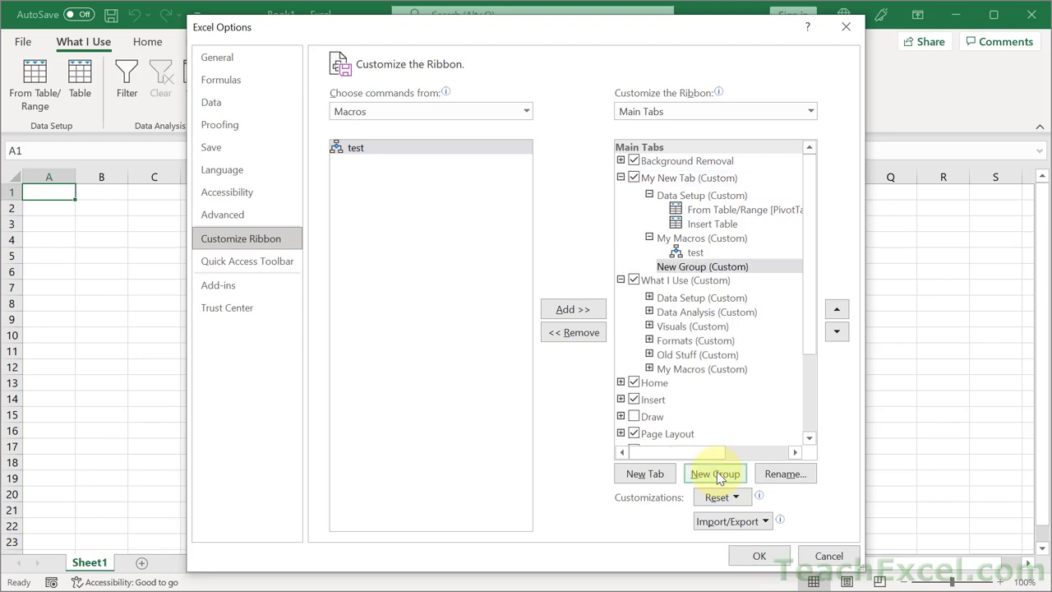
{"action": "left_click", "coordinate": [780, 475]}
{"action": "type", "text": "Legacy"}
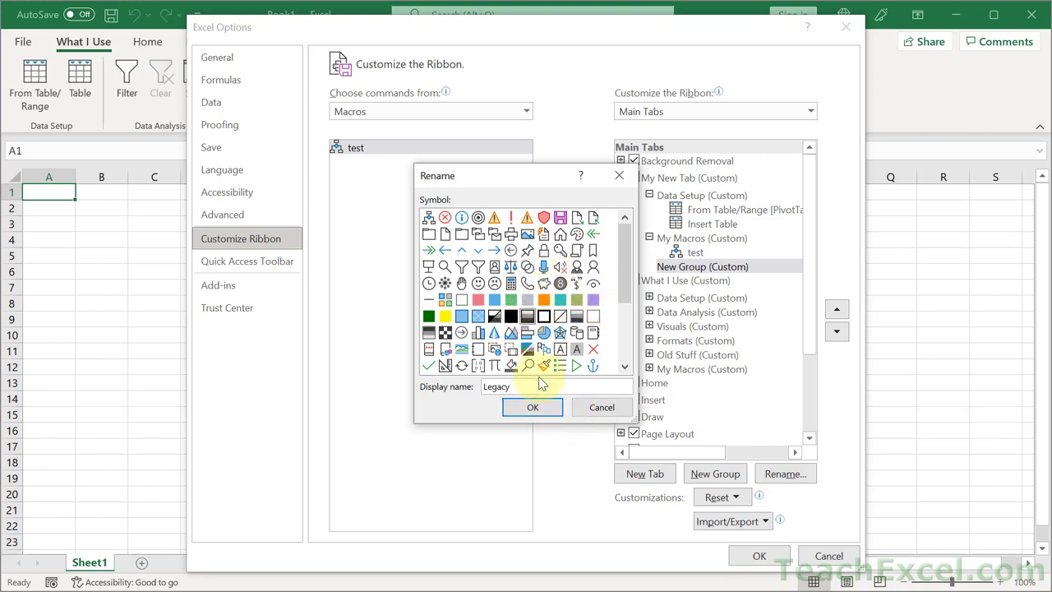
{"action": "left_click", "coordinate": [532, 407]}
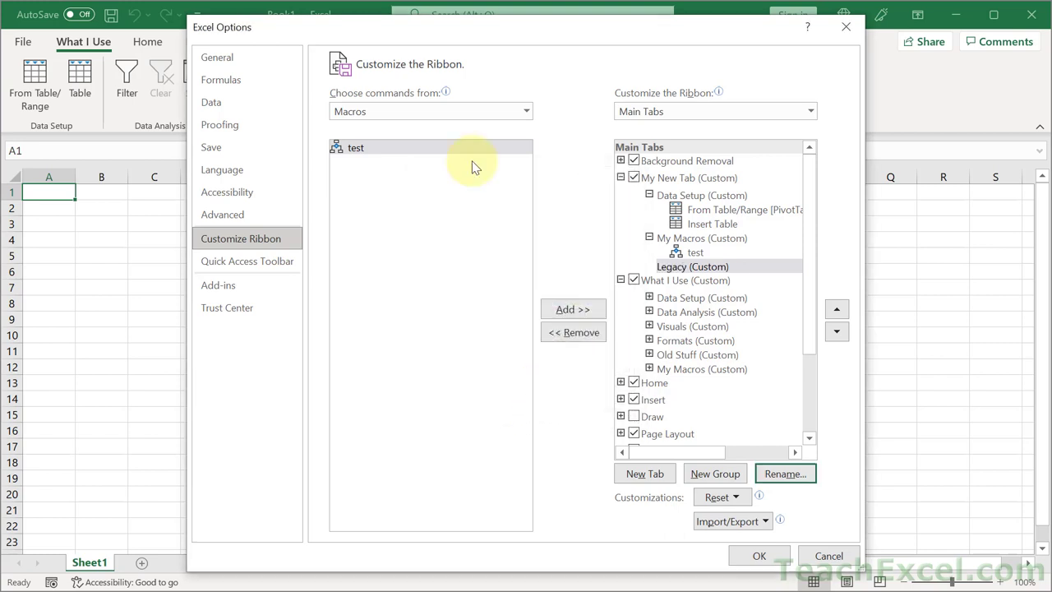
Add the From Text (Legacy) command from Commands Not in the Ribbon to My New Tab's Legacy group.
{"action": "left_click", "coordinate": [350, 115]}
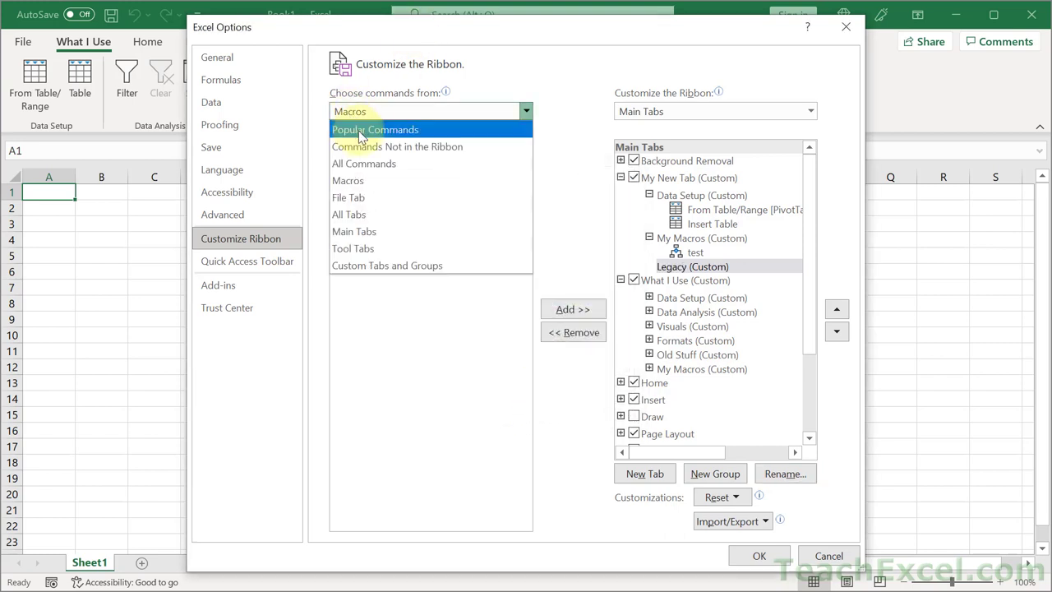
{"action": "left_click", "coordinate": [380, 150]}
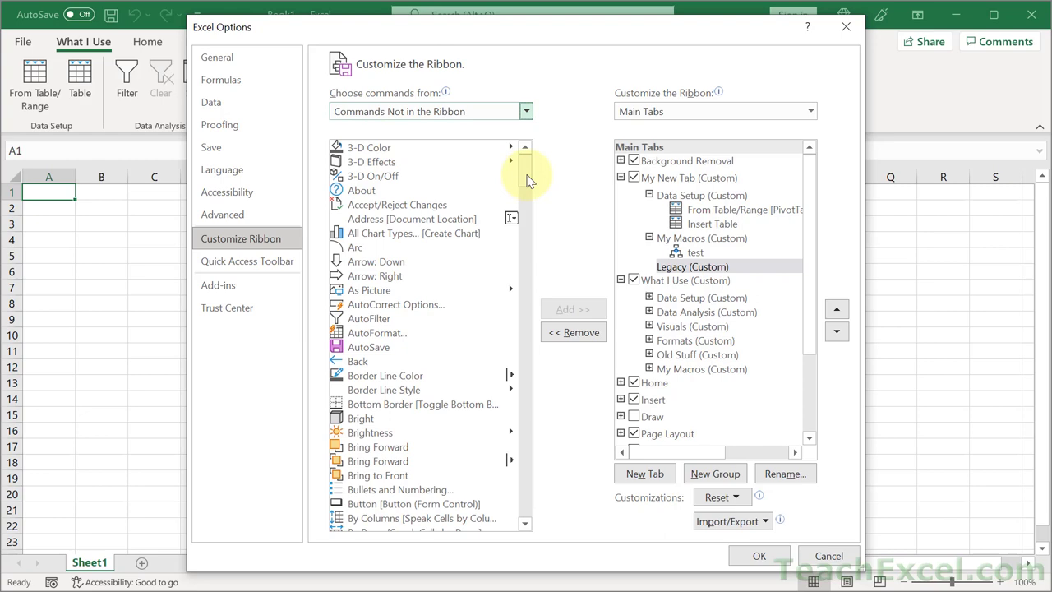
{"action": "scroll", "coordinate": [523, 179], "scroll_direction": "down", "scroll_amount": 1}
{"action": "left_click_drag", "start_coordinate": [522, 179], "coordinate": [526, 284]}
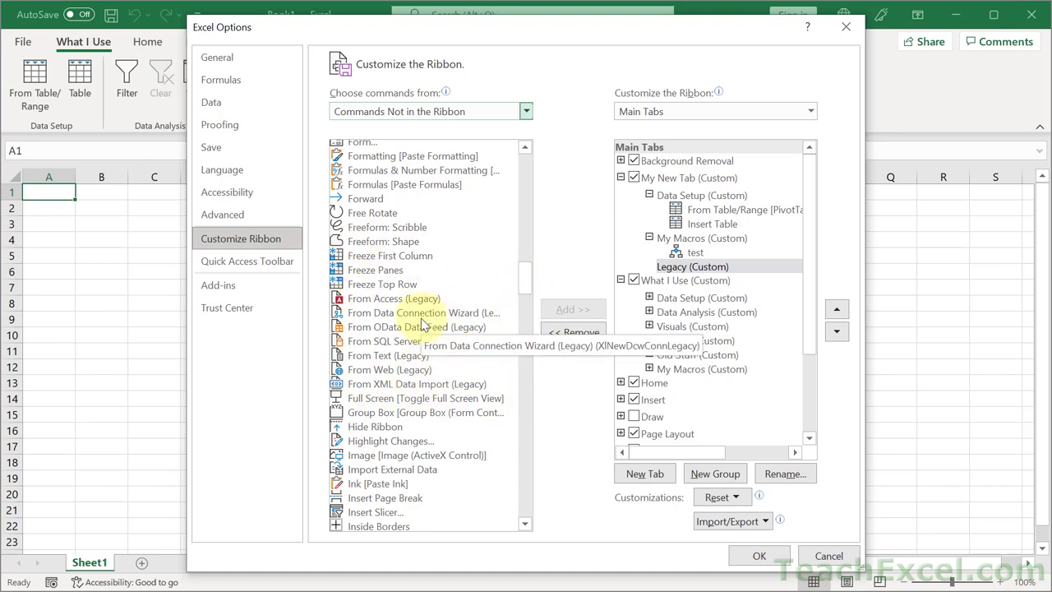
{"action": "left_click", "coordinate": [364, 357]}
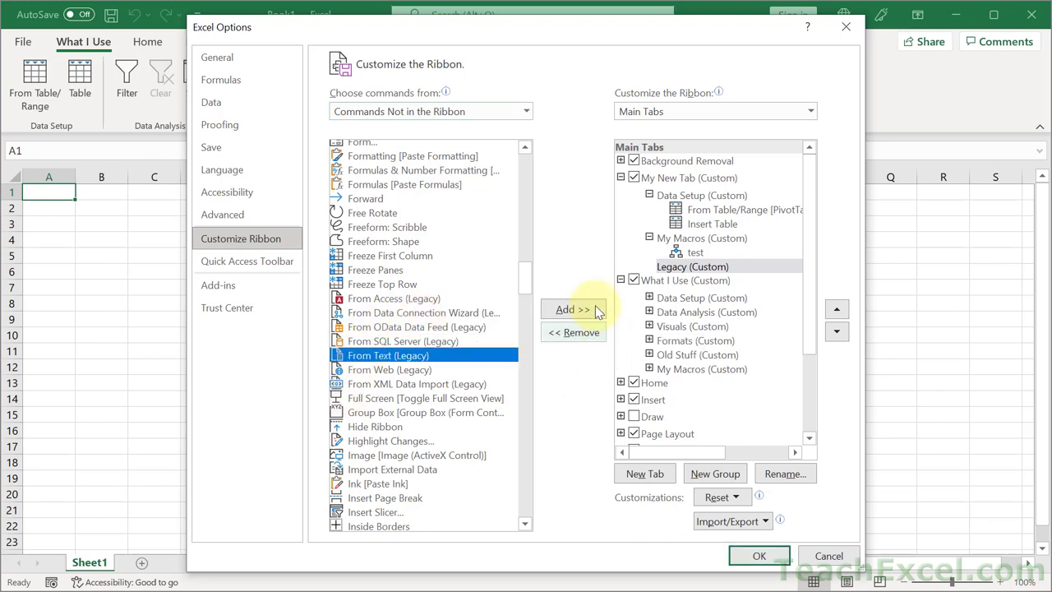
{"action": "left_click", "coordinate": [559, 310]}
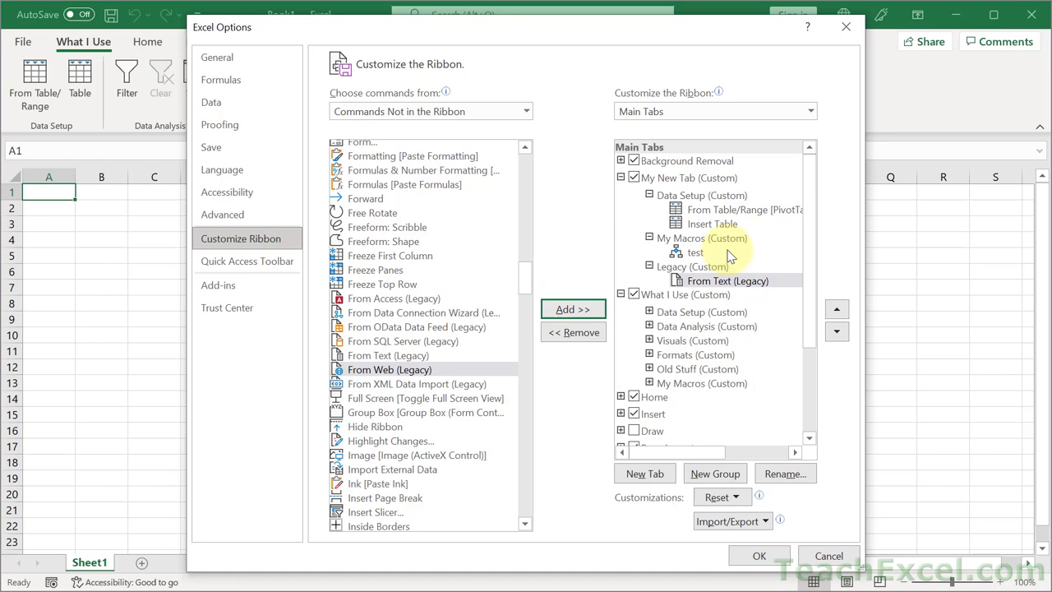
Add the From Web (Legacy) command to the Legacy group, and remove it from the group again.
{"action": "left_click", "coordinate": [393, 372]}
{"action": "left_click", "coordinate": [564, 309]}
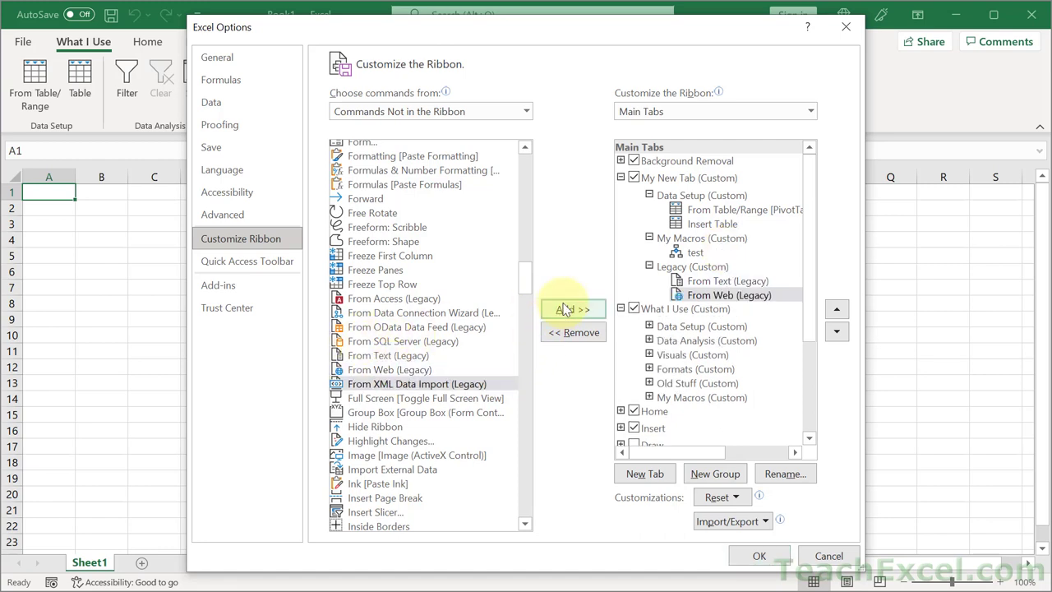
{"action": "left_click", "coordinate": [729, 238]}
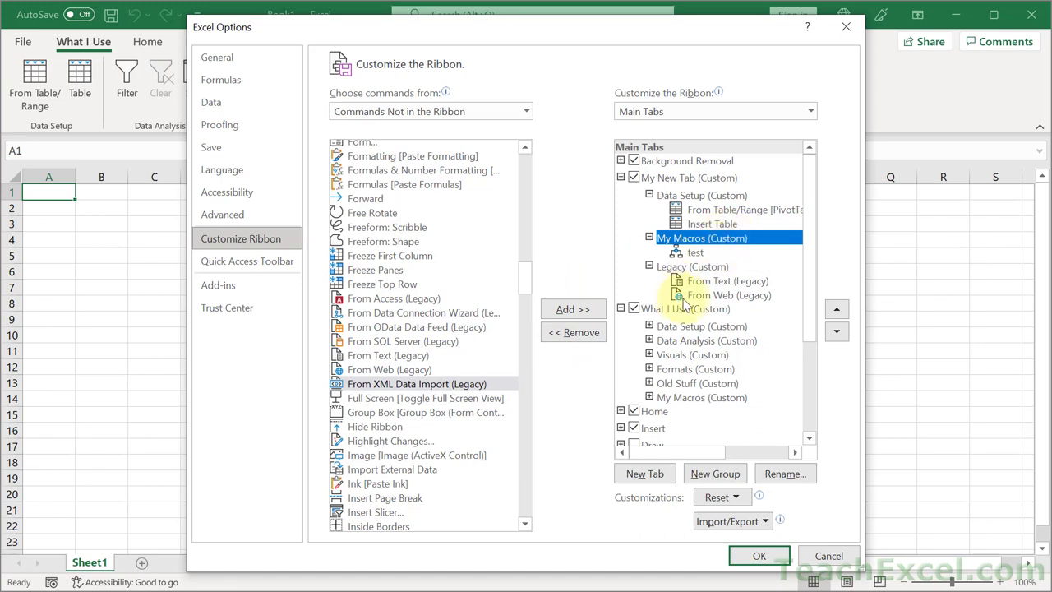
{"action": "left_click", "coordinate": [712, 295]}
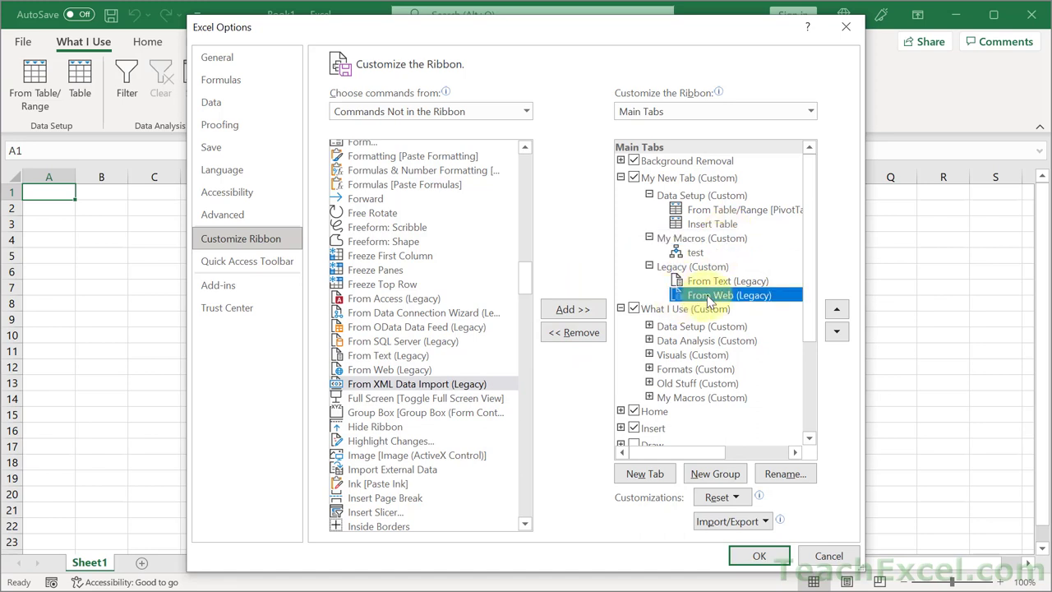
{"action": "left_click", "coordinate": [576, 335]}
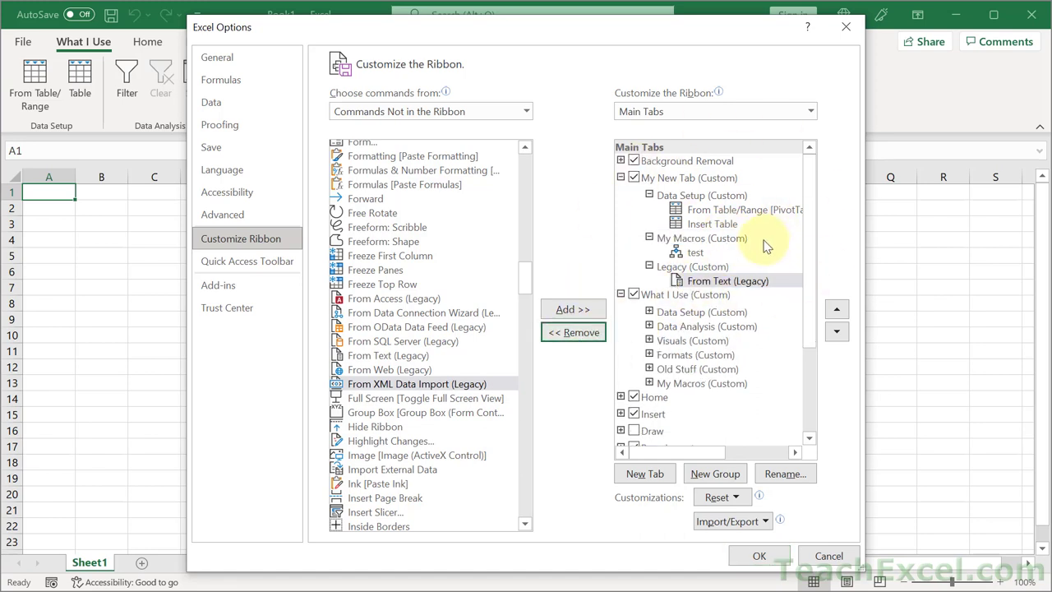
Move the Insert Table command and the My Macros group up one place and back down again.
{"action": "left_click", "coordinate": [702, 223]}
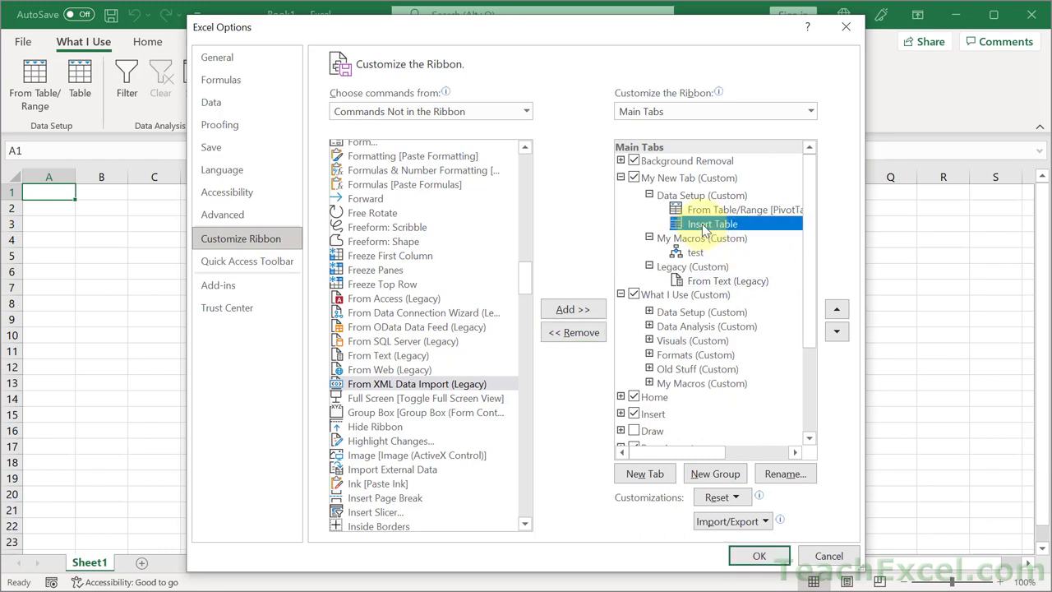
{"action": "left_click", "coordinate": [836, 309]}
{"action": "left_click", "coordinate": [835, 331]}
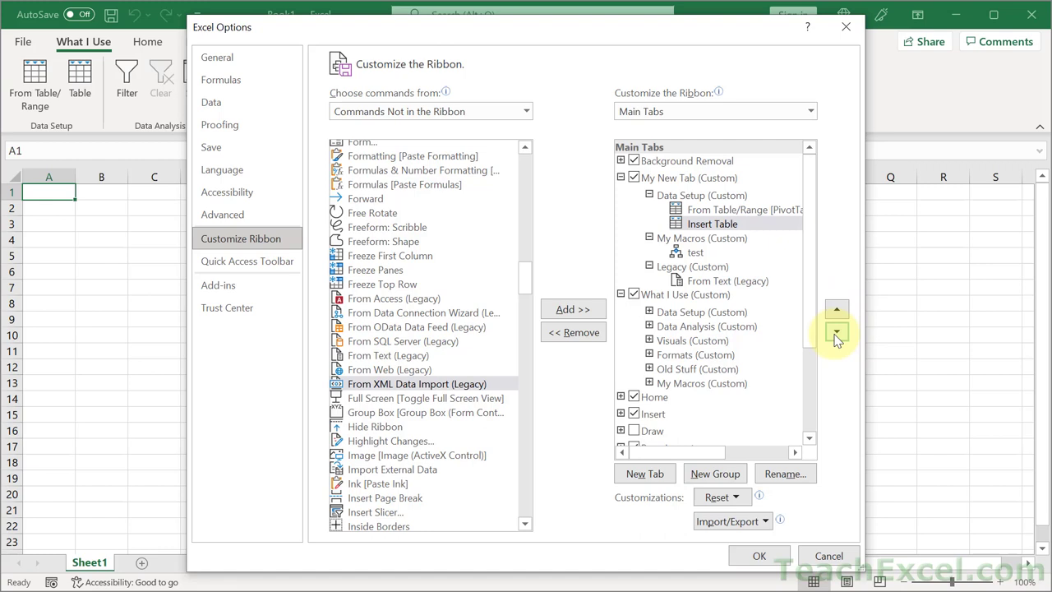
{"action": "left_click", "coordinate": [704, 242]}
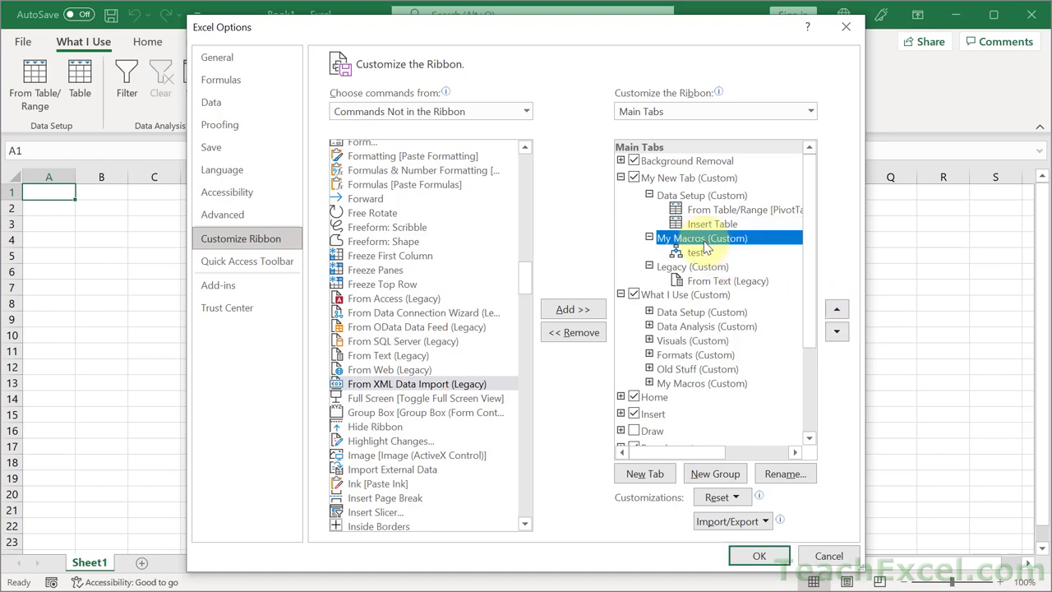
{"action": "left_click", "coordinate": [836, 312]}
{"action": "left_click", "coordinate": [836, 331]}
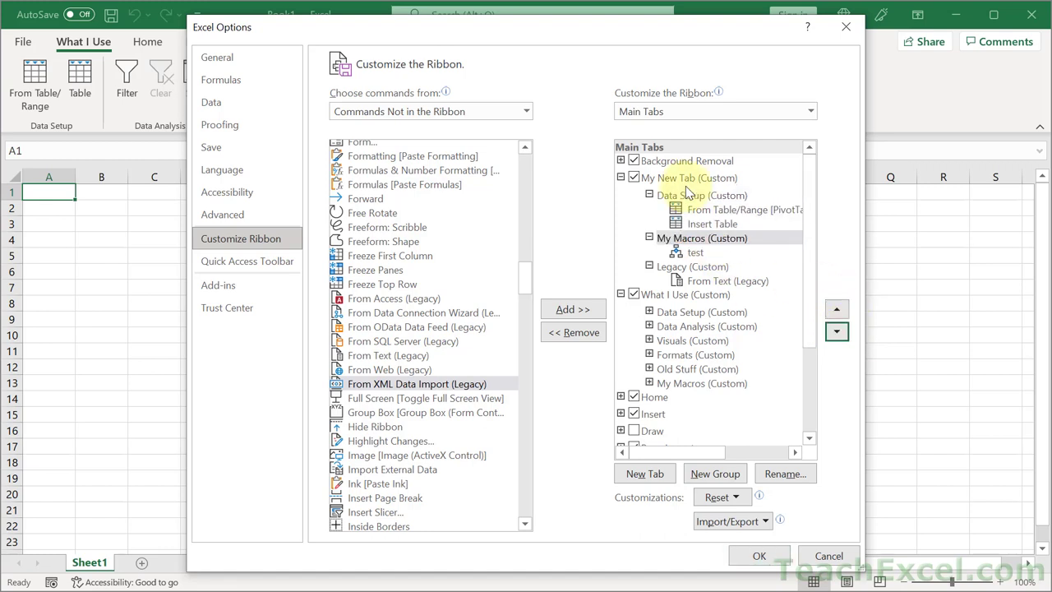
Place Insert Table above From Table/Range in Data Setup, moving My New Tab below What I Use and back above it.
{"action": "left_click", "coordinate": [667, 180]}
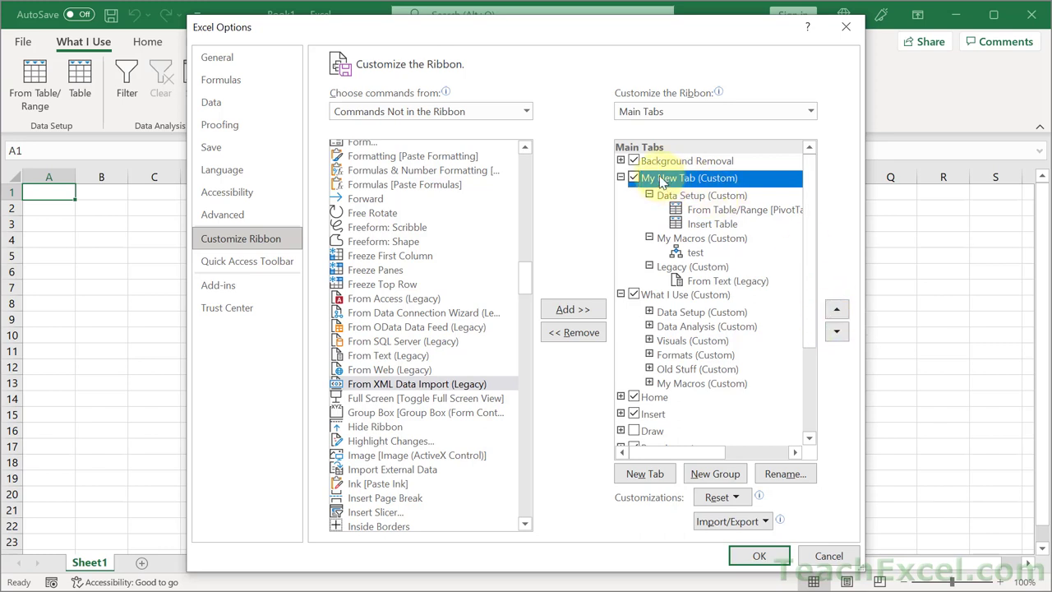
{"action": "left_click_drag", "start_coordinate": [661, 181], "coordinate": [664, 386]}
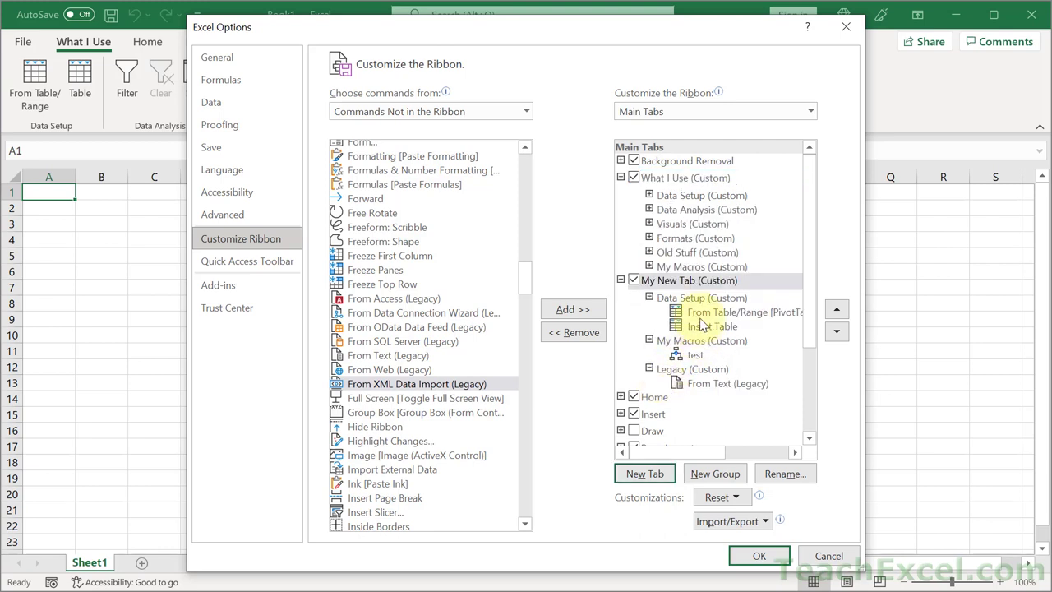
{"action": "left_click_drag", "start_coordinate": [703, 327], "coordinate": [700, 313]}
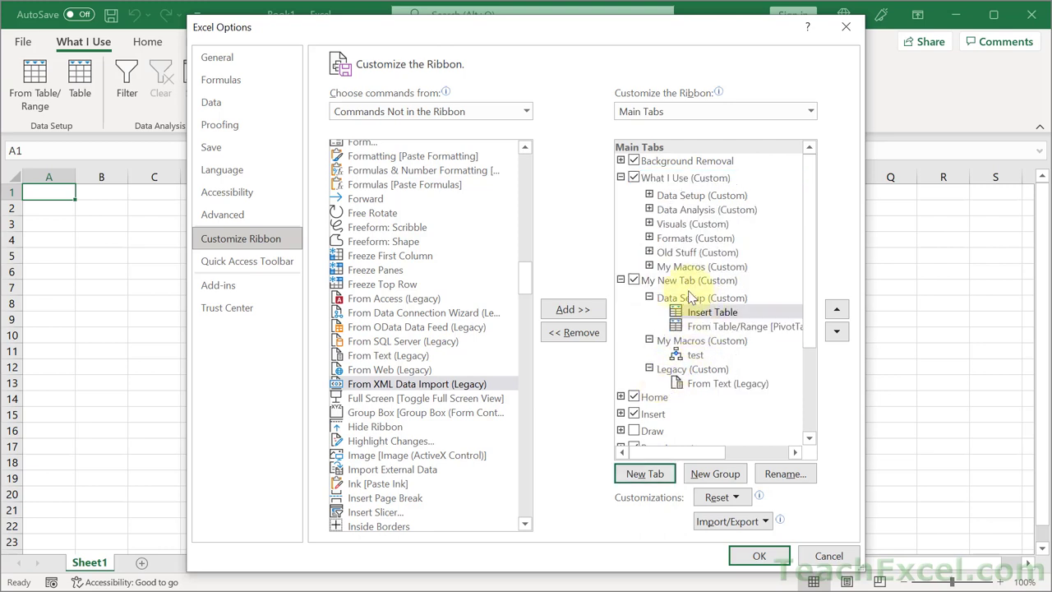
{"action": "left_click", "coordinate": [667, 281]}
{"action": "left_click_drag", "start_coordinate": [667, 281], "coordinate": [659, 168]}
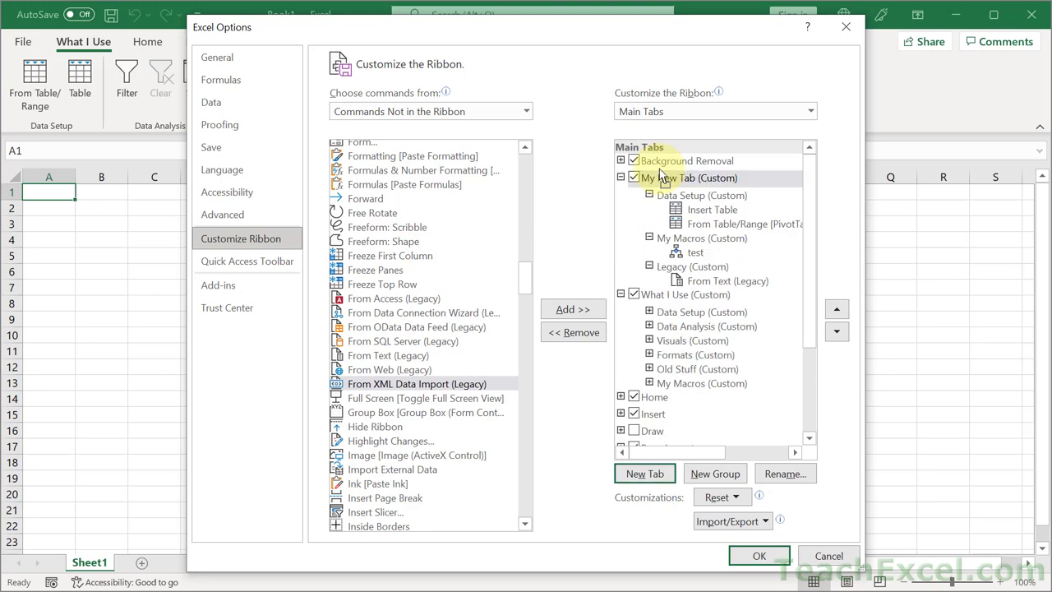
View the reset options for the ribbon customizations with My New Tab selected.
{"action": "left_click", "coordinate": [737, 497]}
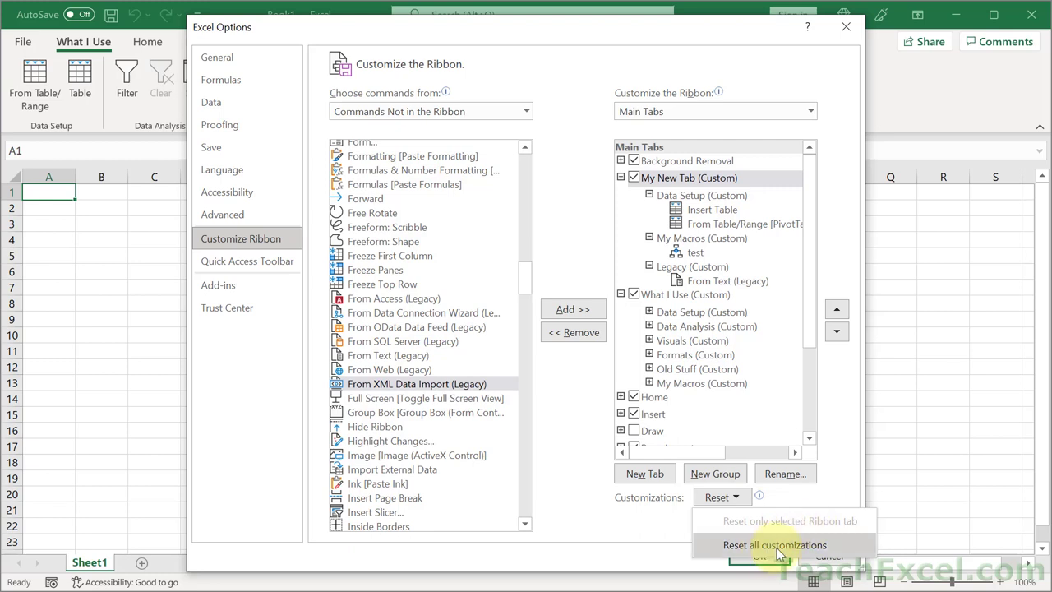
{"action": "left_click", "coordinate": [832, 467]}
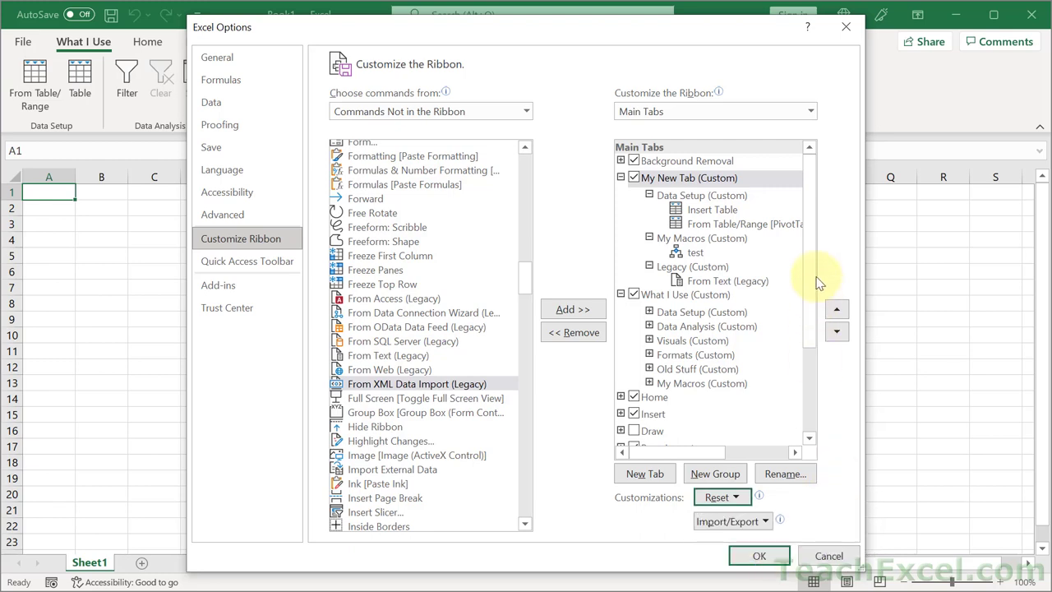
Add a new group containing the Hide Ribbon command to the Home tab, and make it the tab's first group.
{"action": "scroll", "coordinate": [746, 275], "scroll_direction": "down", "scroll_amount": 3}
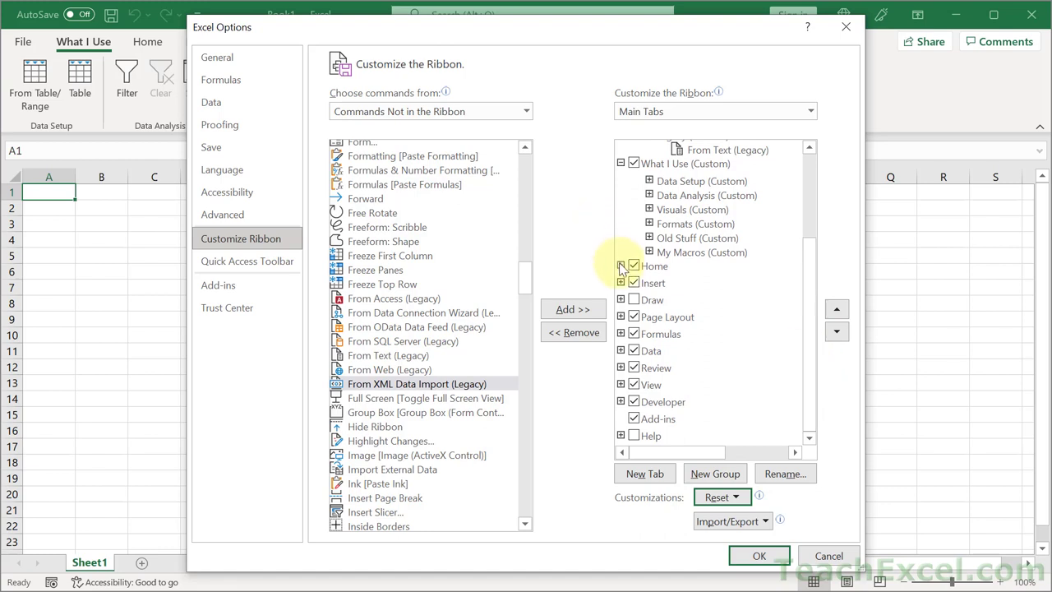
{"action": "left_click", "coordinate": [620, 266]}
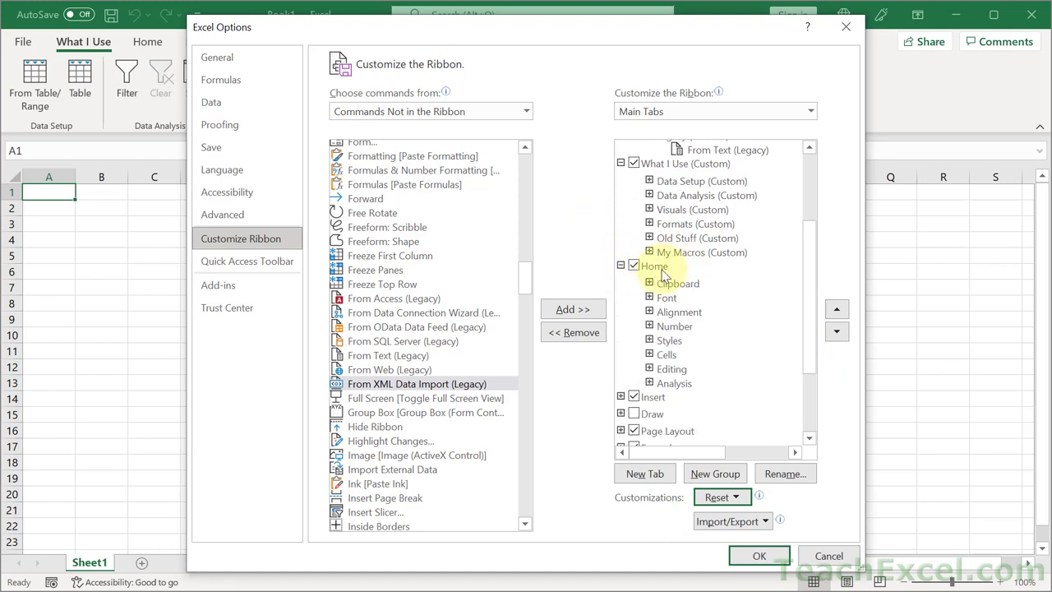
{"action": "left_click", "coordinate": [658, 272]}
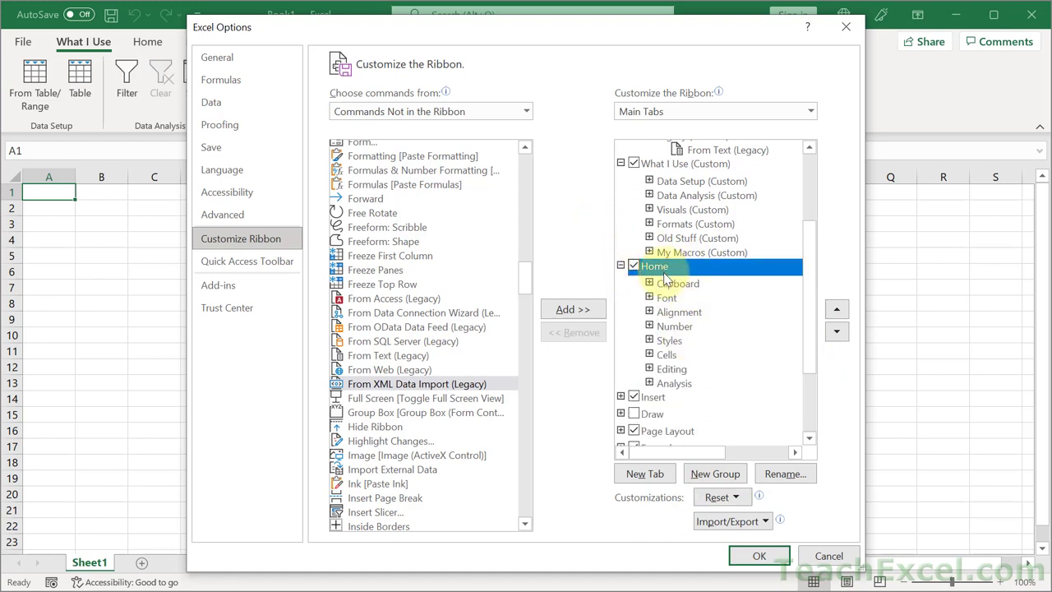
{"action": "left_click", "coordinate": [731, 475]}
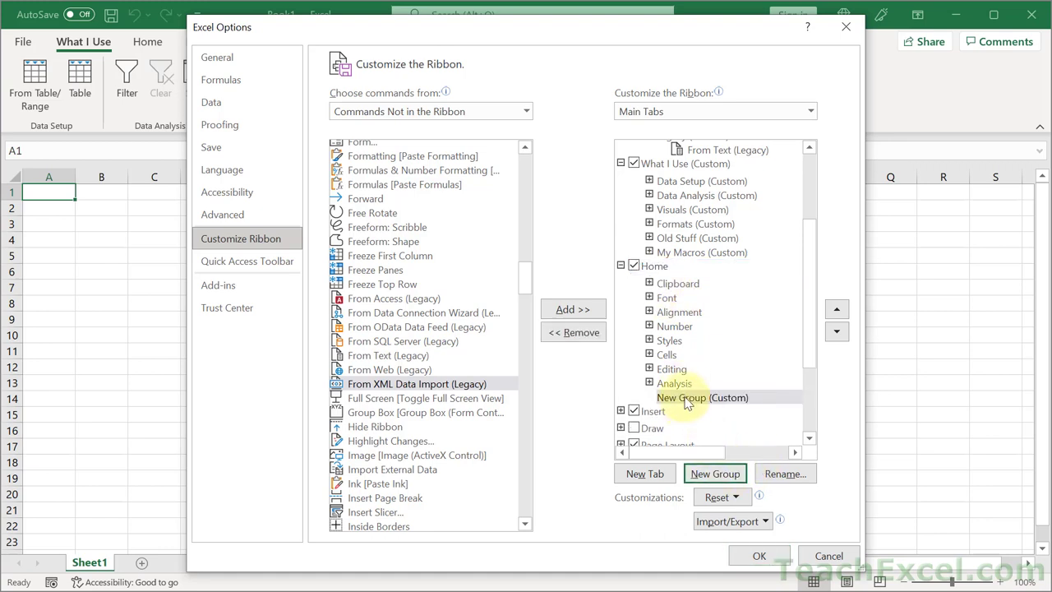
{"action": "left_click", "coordinate": [376, 428]}
{"action": "left_click", "coordinate": [583, 310]}
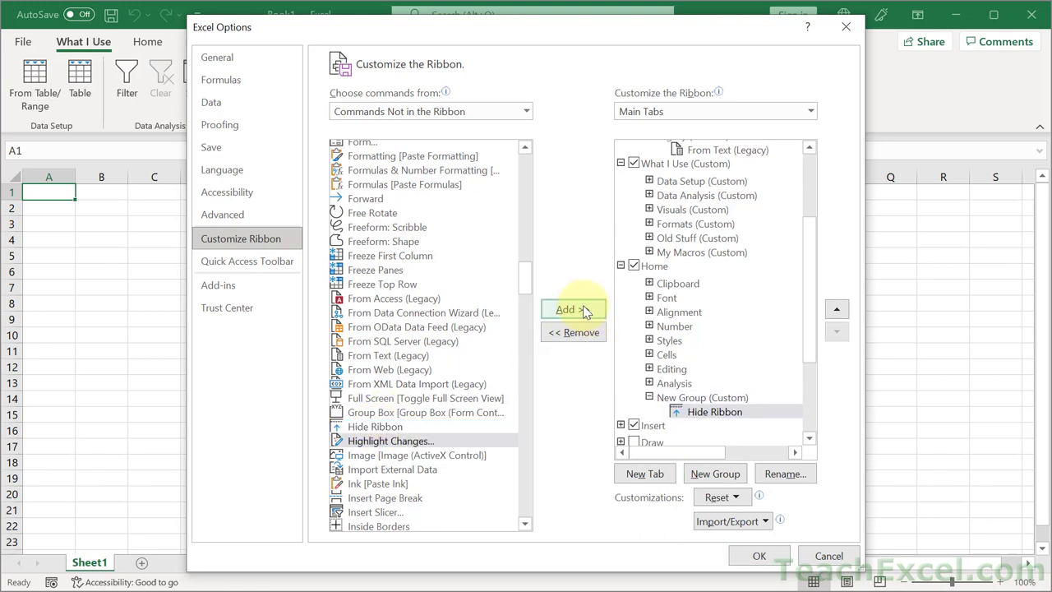
{"action": "left_click", "coordinate": [685, 400]}
{"action": "left_click_drag", "start_coordinate": [685, 400], "coordinate": [670, 281]}
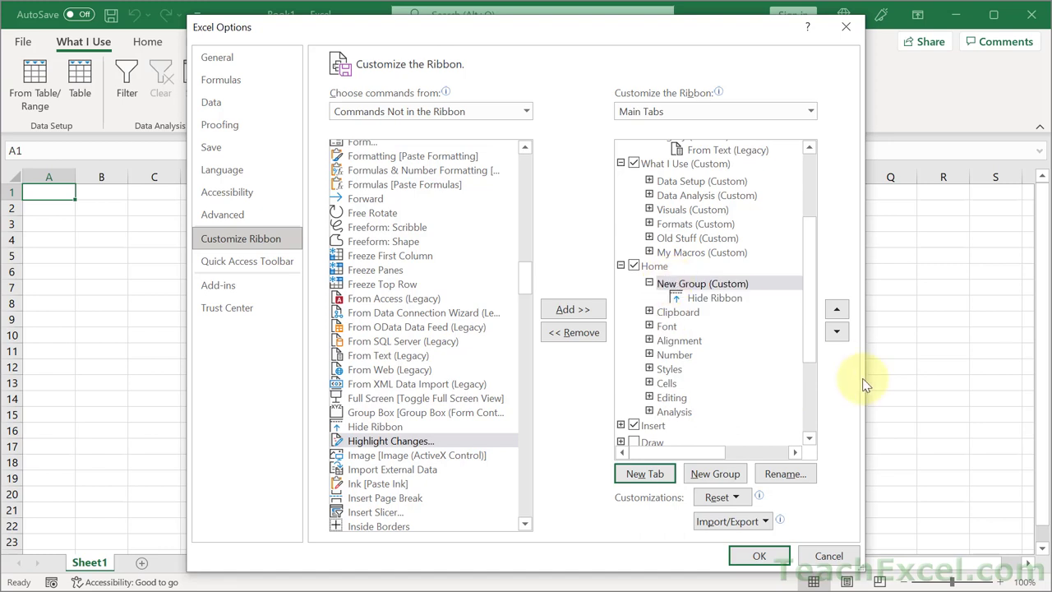
View the reset options for the Home tab's new group and the import and export options for ribbon customizations.
{"action": "left_click", "coordinate": [734, 502]}
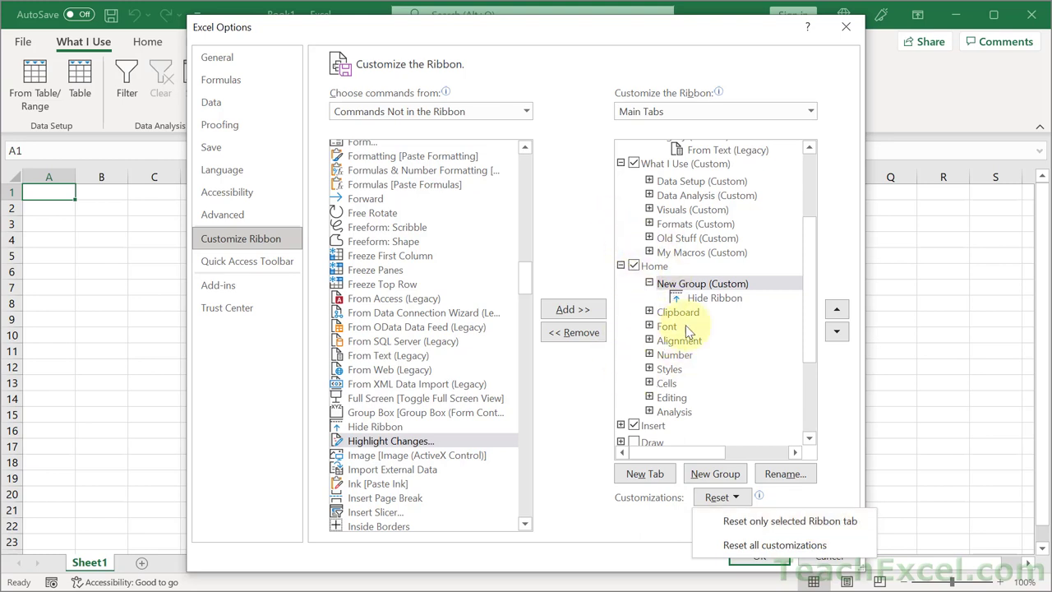
{"action": "left_click", "coordinate": [828, 436]}
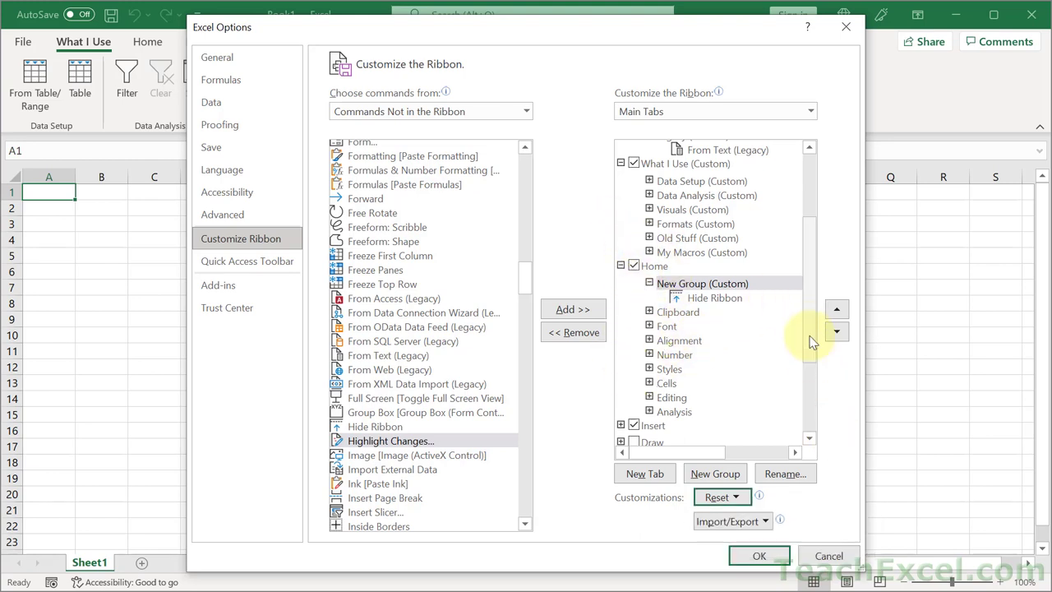
{"action": "left_click_drag", "start_coordinate": [810, 333], "coordinate": [785, 225]}
{"action": "left_click", "coordinate": [681, 297]}
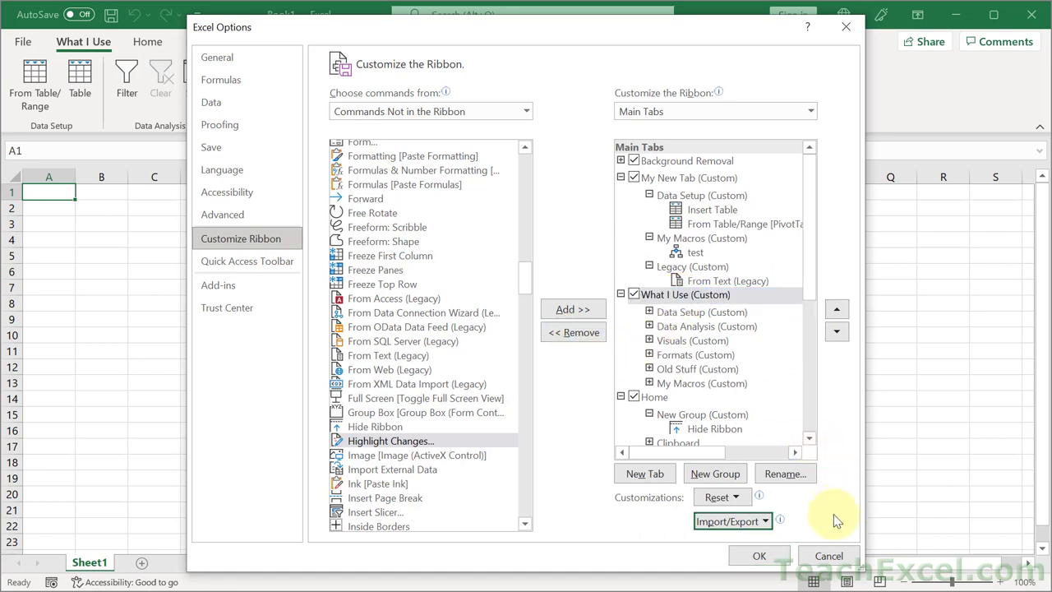
{"action": "left_click", "coordinate": [757, 522]}
{"action": "left_click", "coordinate": [727, 521]}
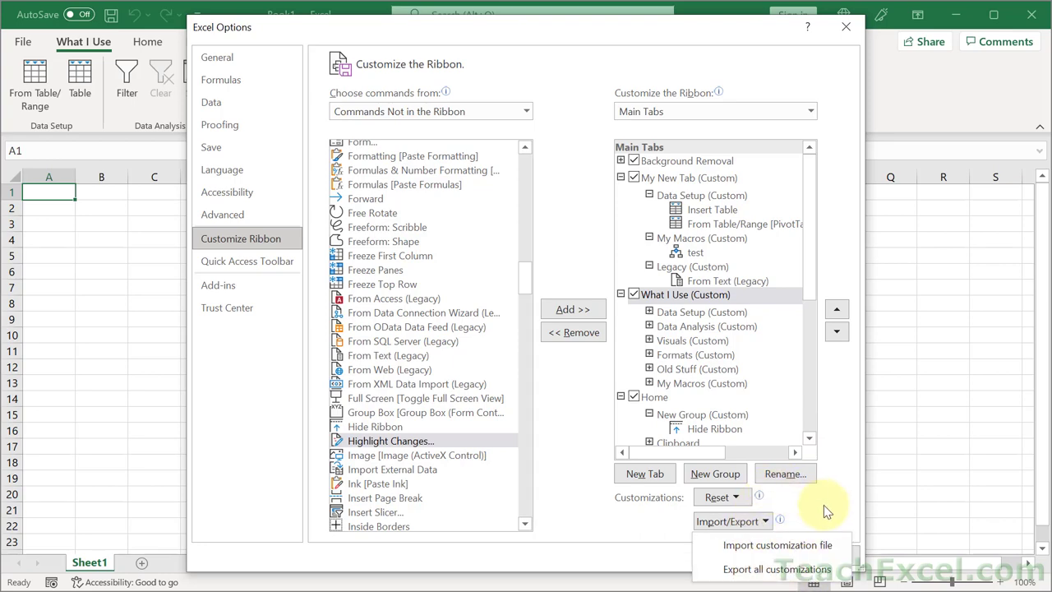
{"action": "key", "text": "Escape"}
Apply the ribbon customizations and run the test macro from My New Tab.
{"action": "left_click", "coordinate": [759, 556]}
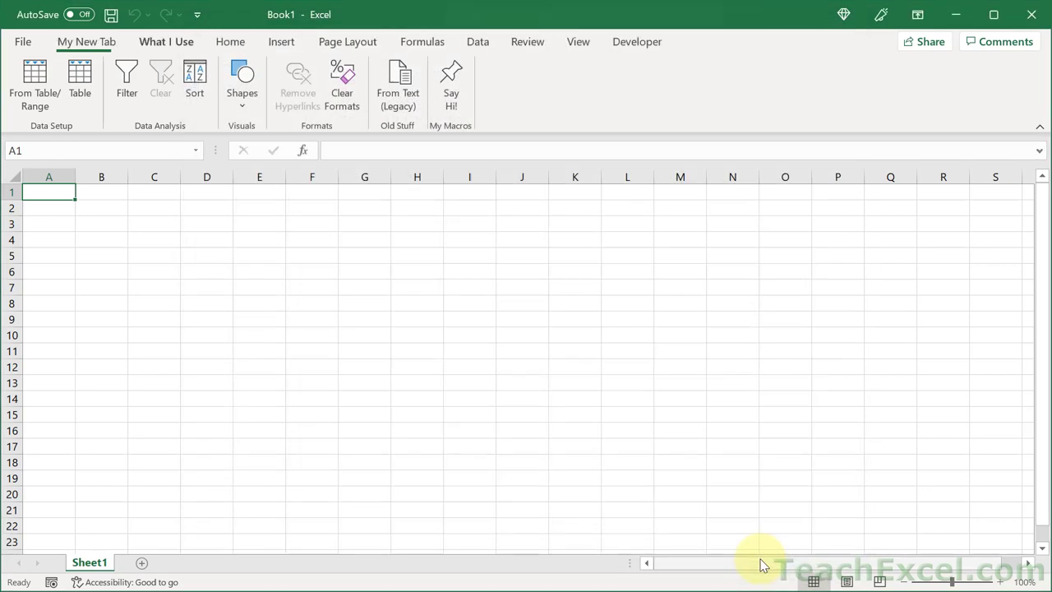
{"action": "left_click", "coordinate": [83, 43]}
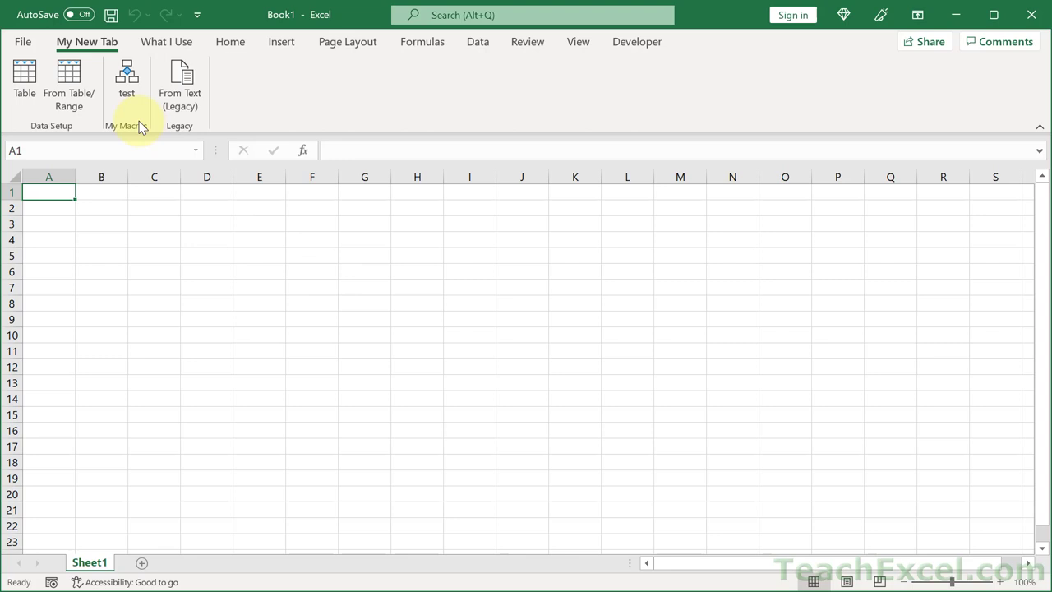
{"action": "left_click", "coordinate": [127, 82]}
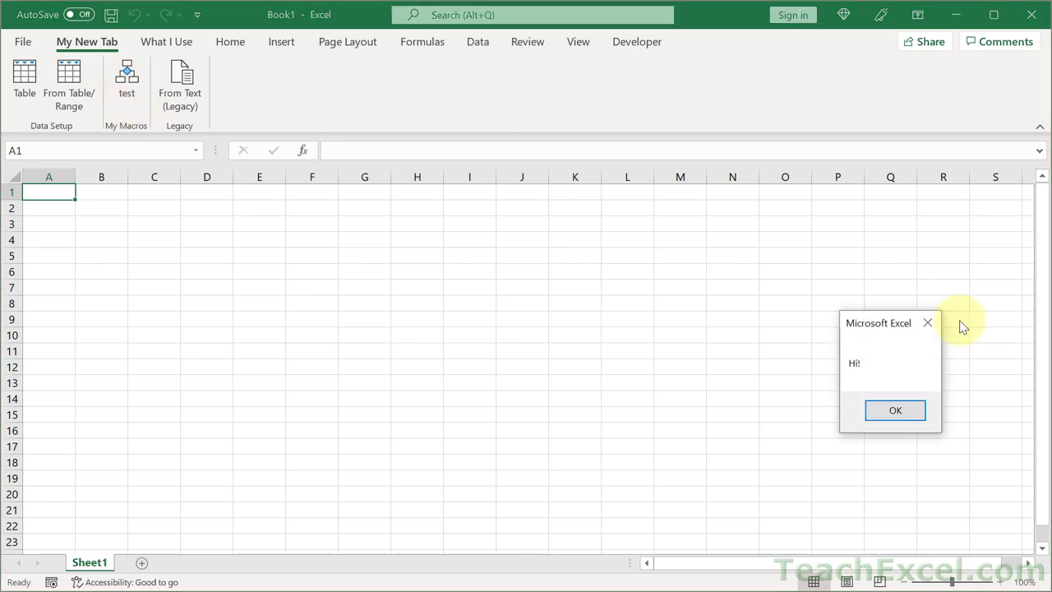
Dismiss the test macro's message box and view the customized Home tab.
{"action": "left_click", "coordinate": [928, 325]}
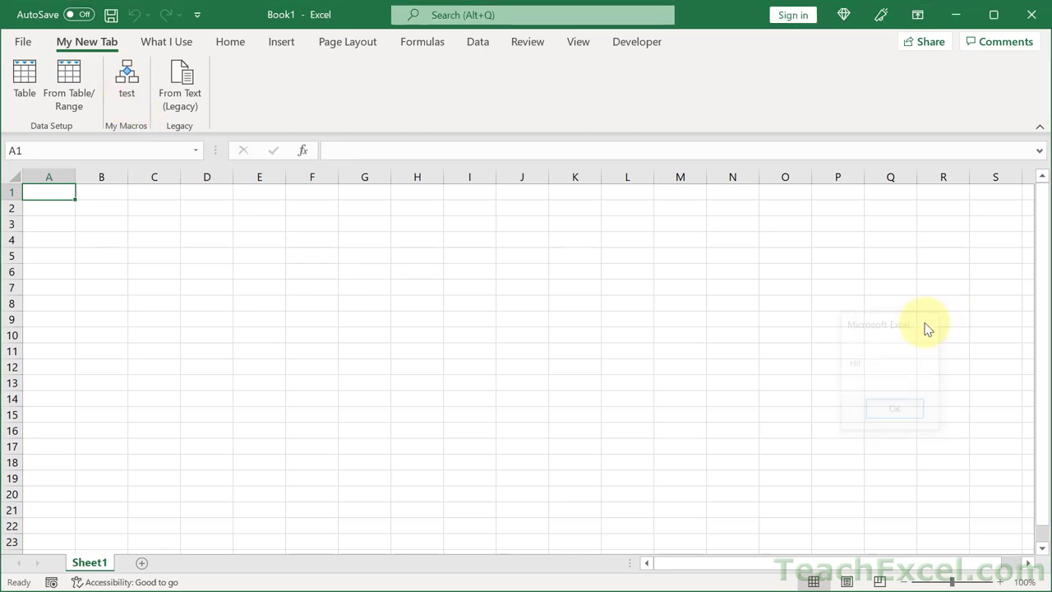
{"action": "left_click", "coordinate": [230, 47]}
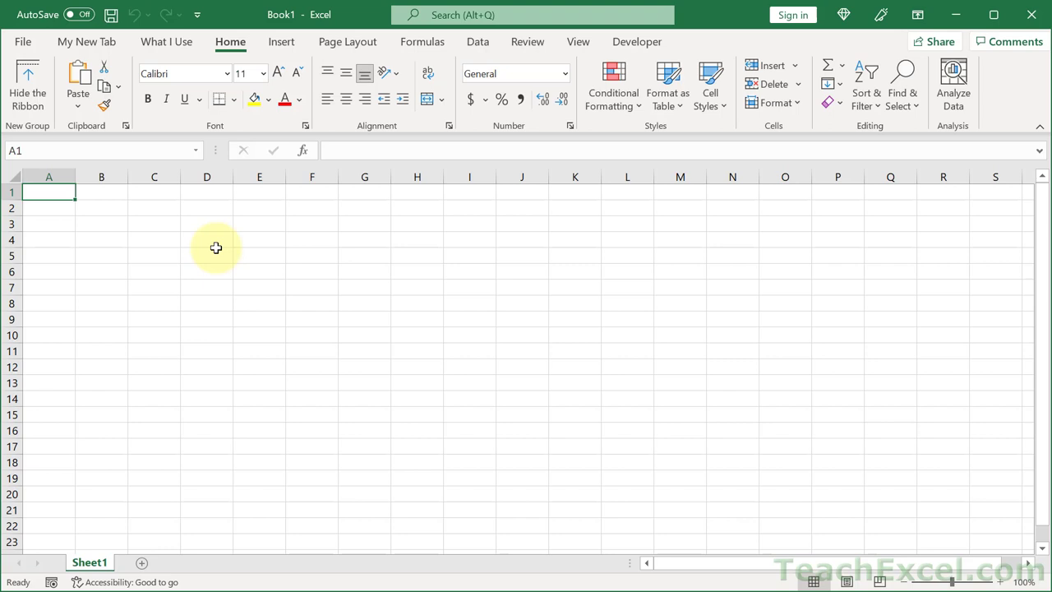
Record an empty macro named Macro1 in the Personal Macro Workbook and stop the recording without performing any actions.
{"action": "left_click", "coordinate": [578, 42]}
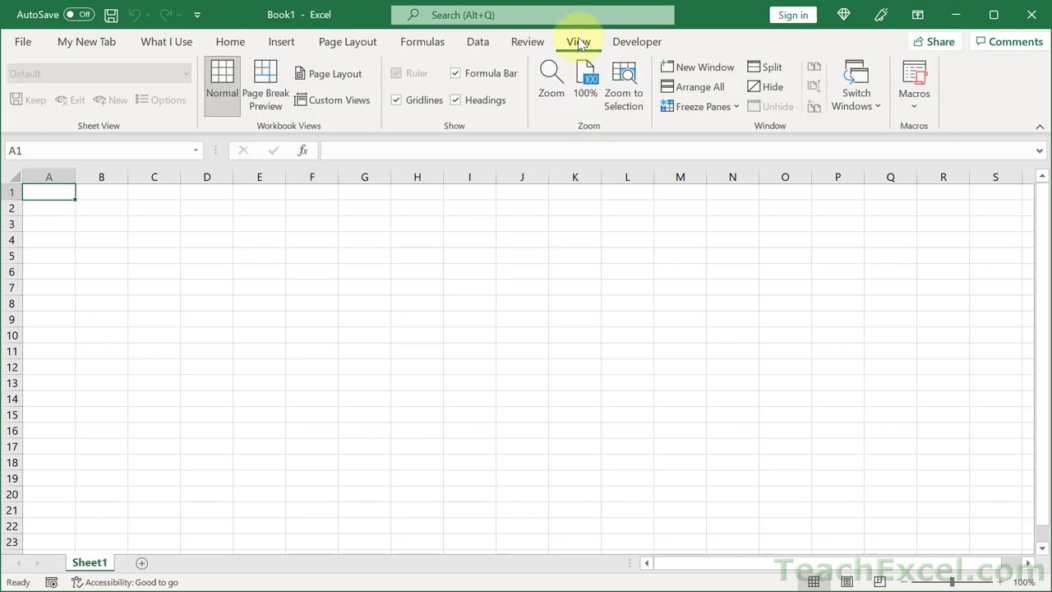
{"action": "left_click", "coordinate": [913, 109]}
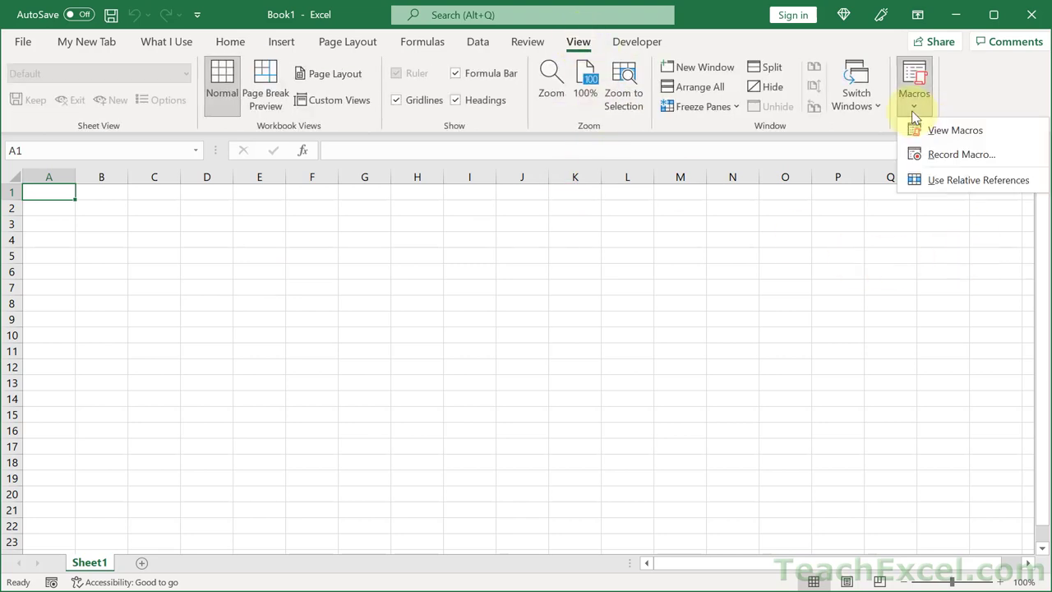
{"action": "left_click", "coordinate": [953, 154]}
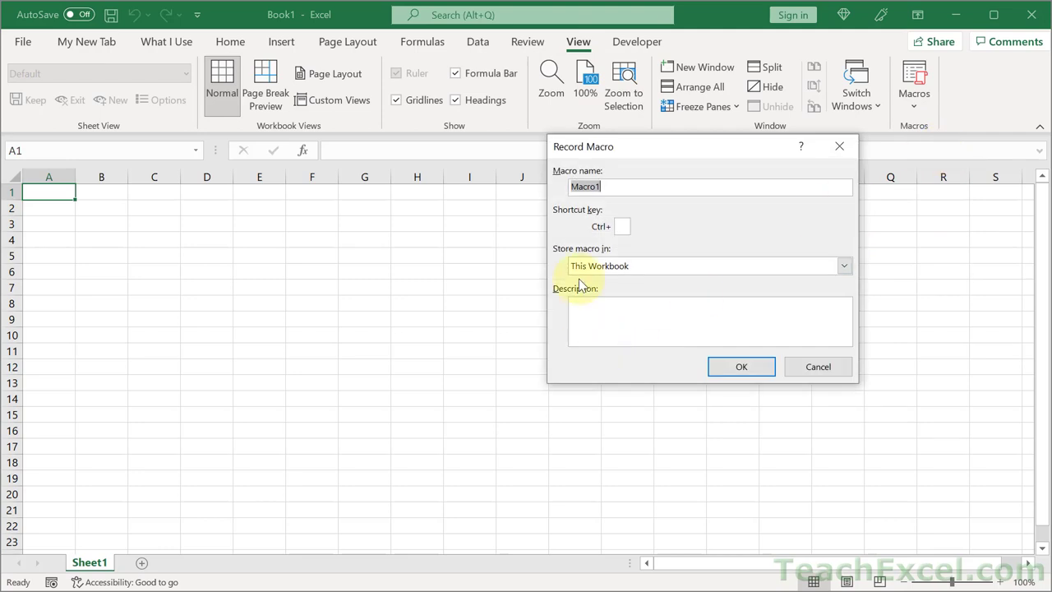
{"action": "left_click", "coordinate": [617, 268]}
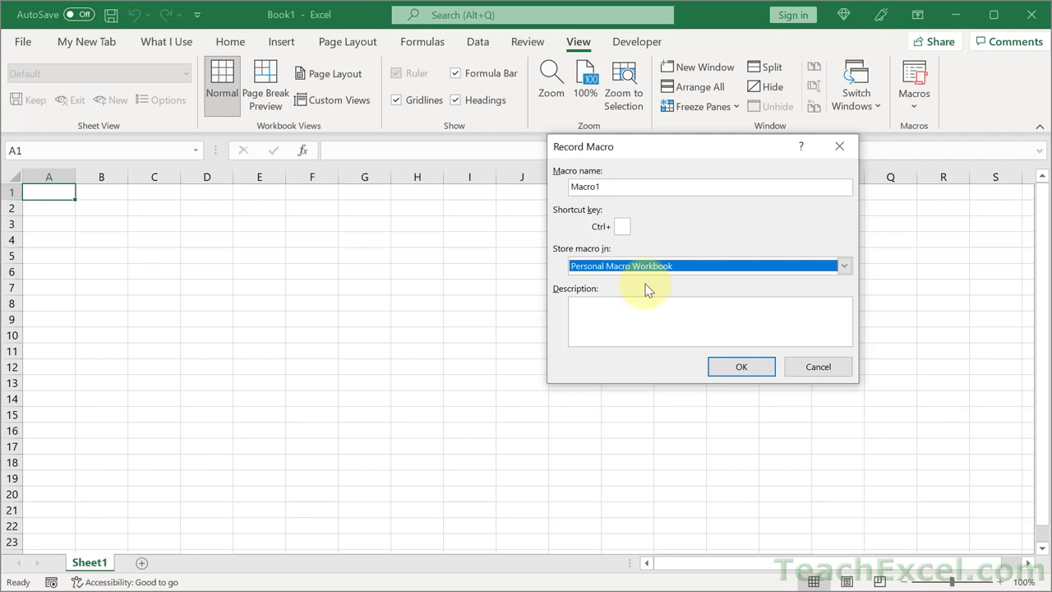
{"action": "left_click", "coordinate": [731, 369]}
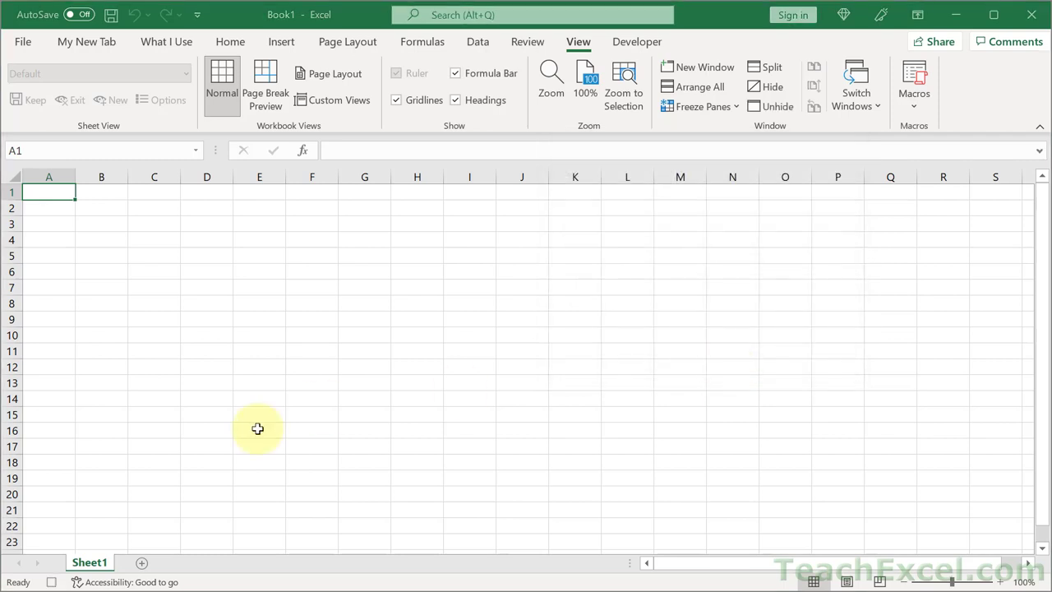
{"action": "left_click", "coordinate": [914, 107]}
{"action": "left_click", "coordinate": [937, 156]}
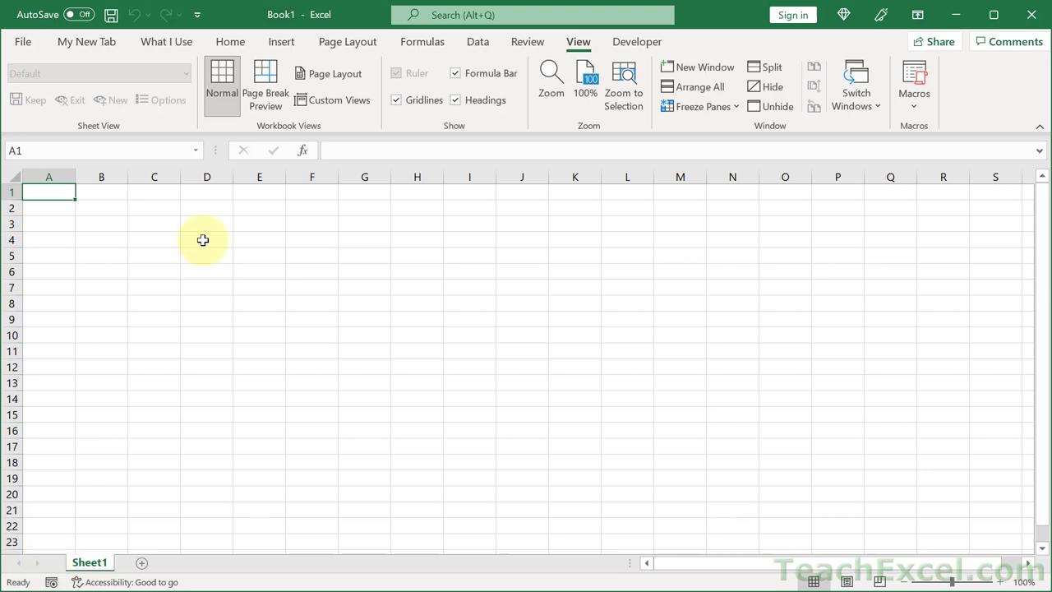
Switch to the Visual Basic editor and open the code of Module1 in the PERSONAL.XLSB project.
{"action": "key", "text": "alt+F11"}
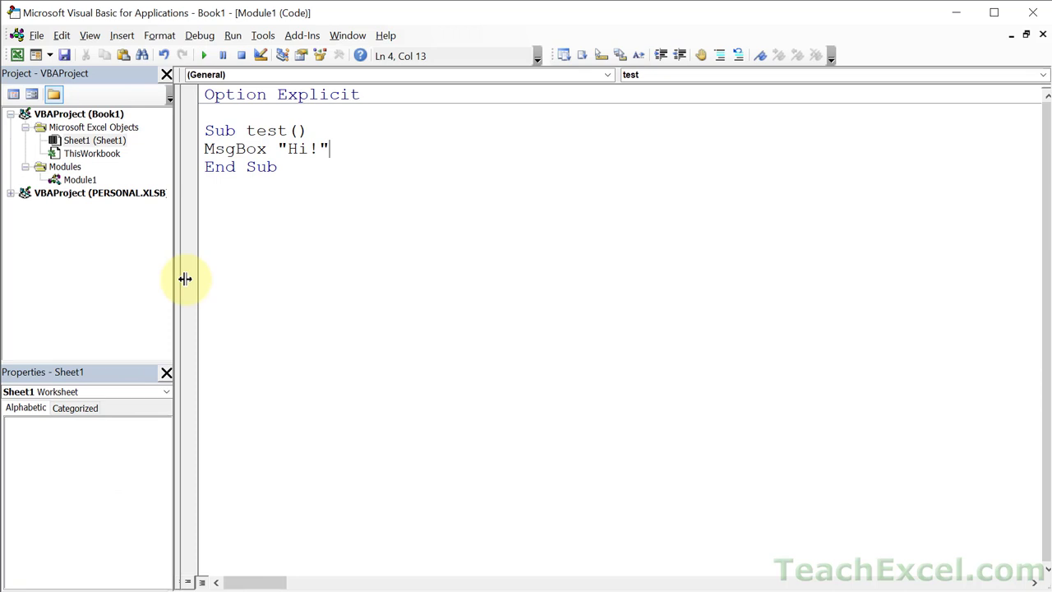
{"action": "left_click_drag", "start_coordinate": [185, 280], "coordinate": [205, 279]}
{"action": "left_click", "coordinate": [12, 192]}
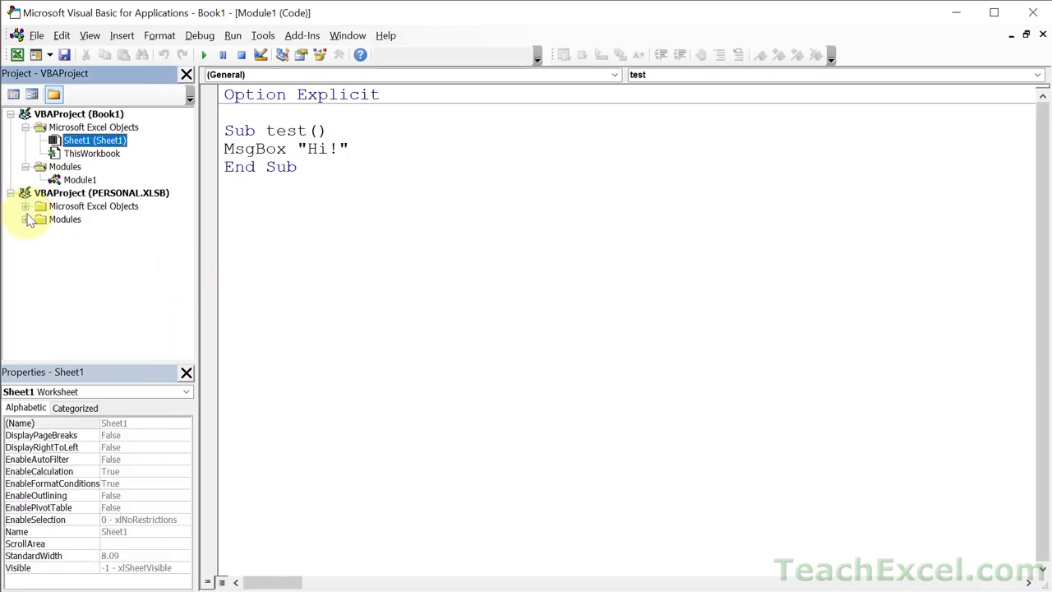
{"action": "left_click", "coordinate": [25, 206]}
{"action": "left_click", "coordinate": [25, 246]}
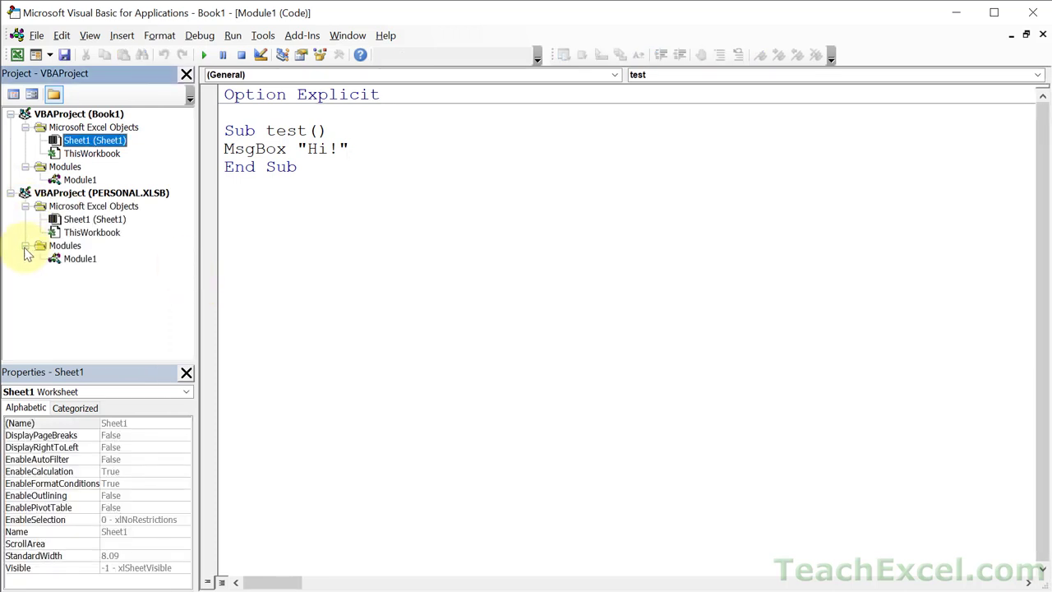
{"action": "double_click", "coordinate": [80, 259]}
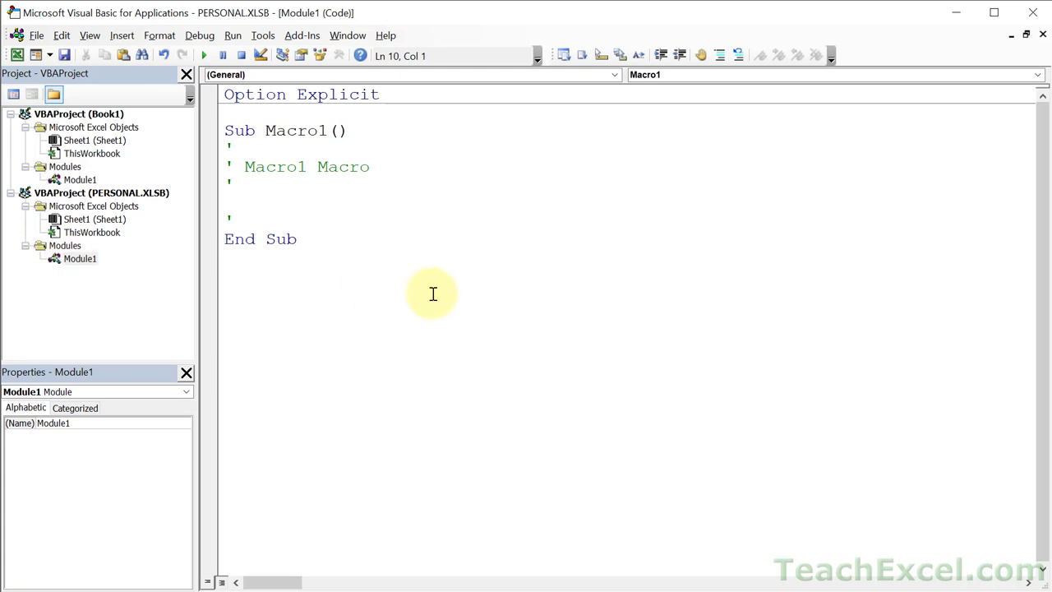
Write a Sub named NewMacroTest below Macro1 that shows a message box with the text "Hi Again!".
{"action": "type", "text": "sub NewMacros"}
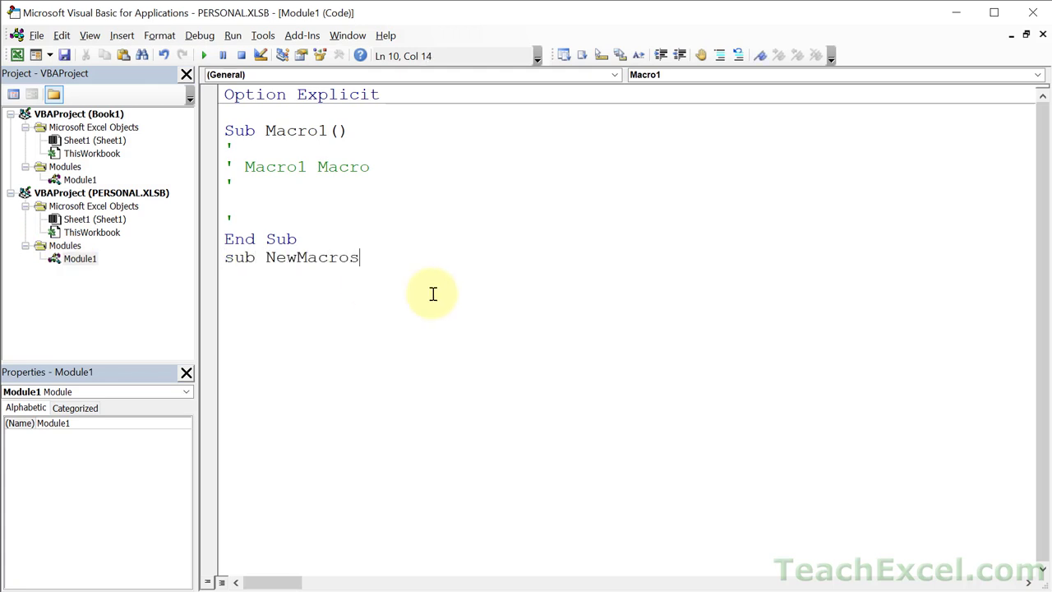
{"action": "key", "text": "BackSpace"}
{"action": "type", "text": "Test"}
{"action": "key", "text": "Return"}
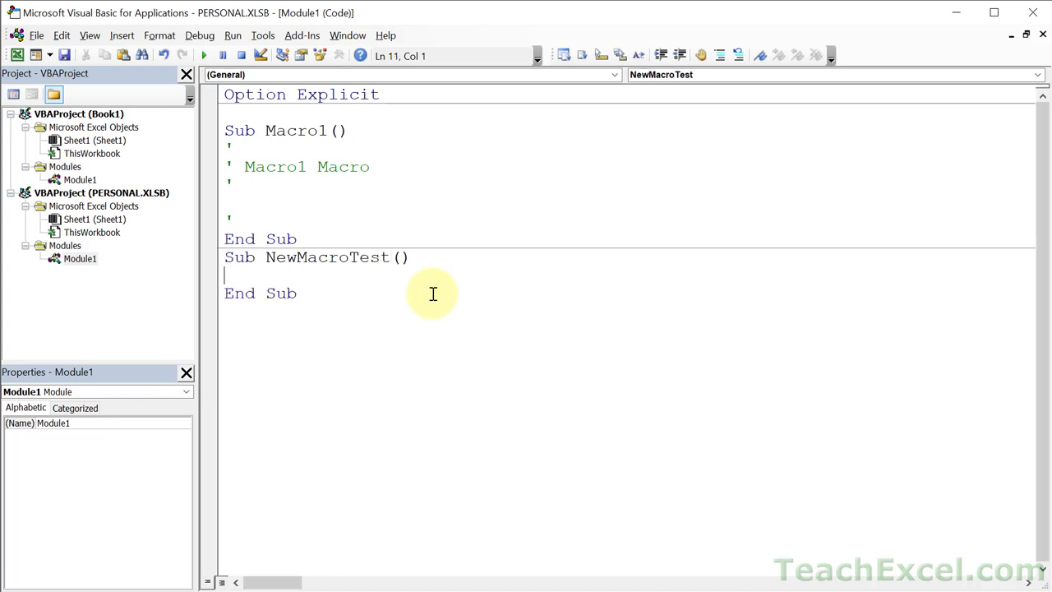
{"action": "type", "text": "msgbox \"Hi Again!\""}
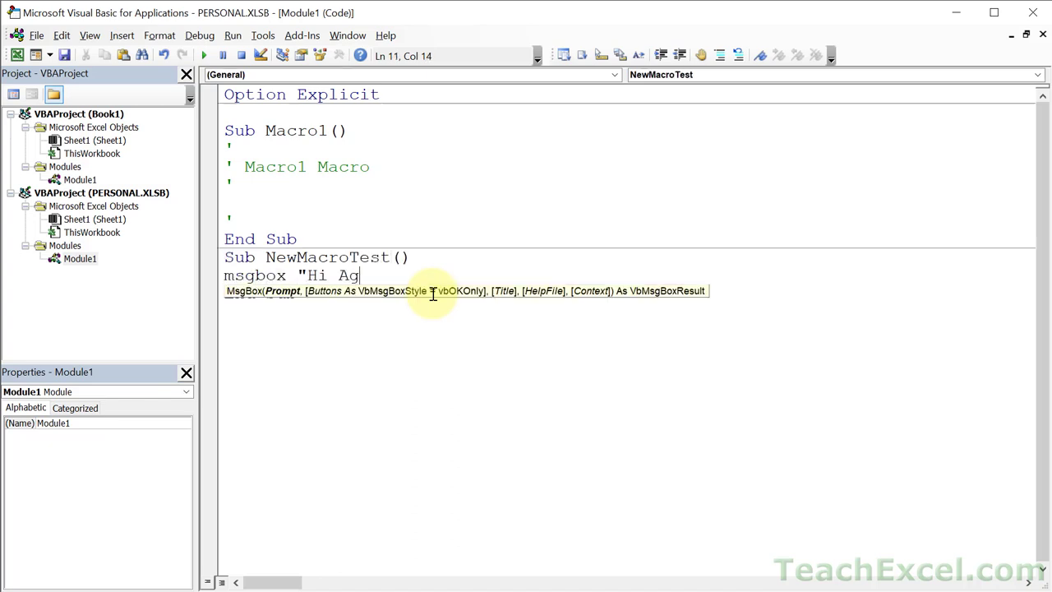
{"action": "left_click", "coordinate": [459, 360]}
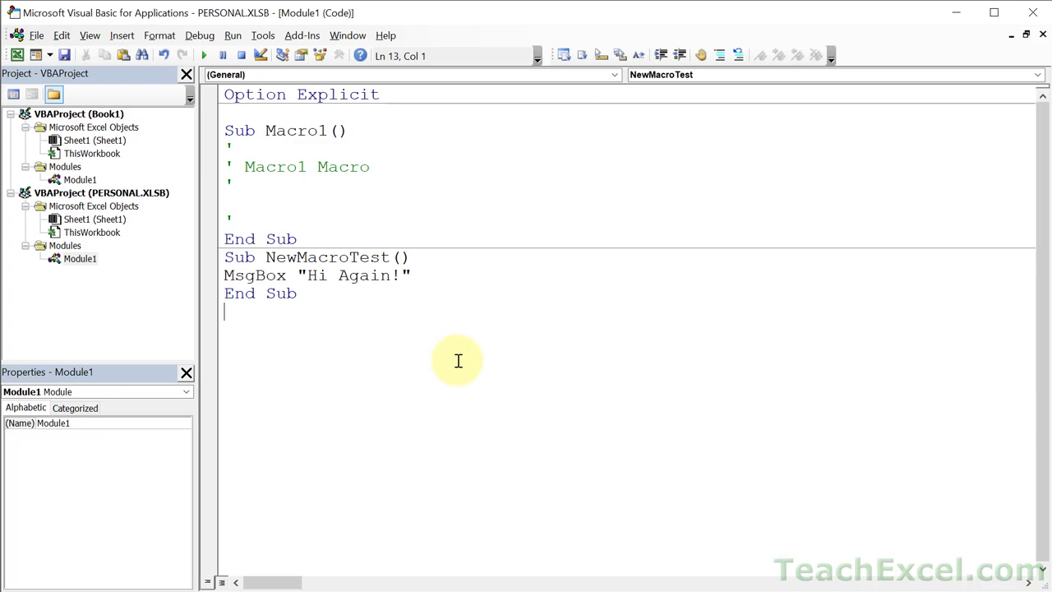
Switch back to Excel and open the ribbon customization with the My Macros group of My New Tab expanded and selected.
{"action": "left_click", "coordinate": [25, 59]}
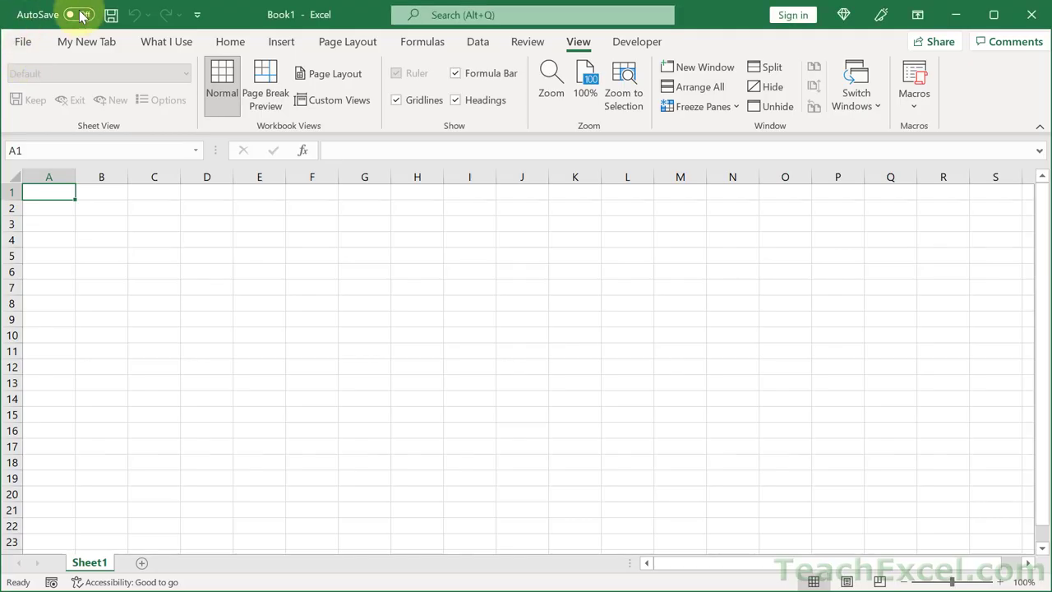
{"action": "right_click", "coordinate": [95, 43]}
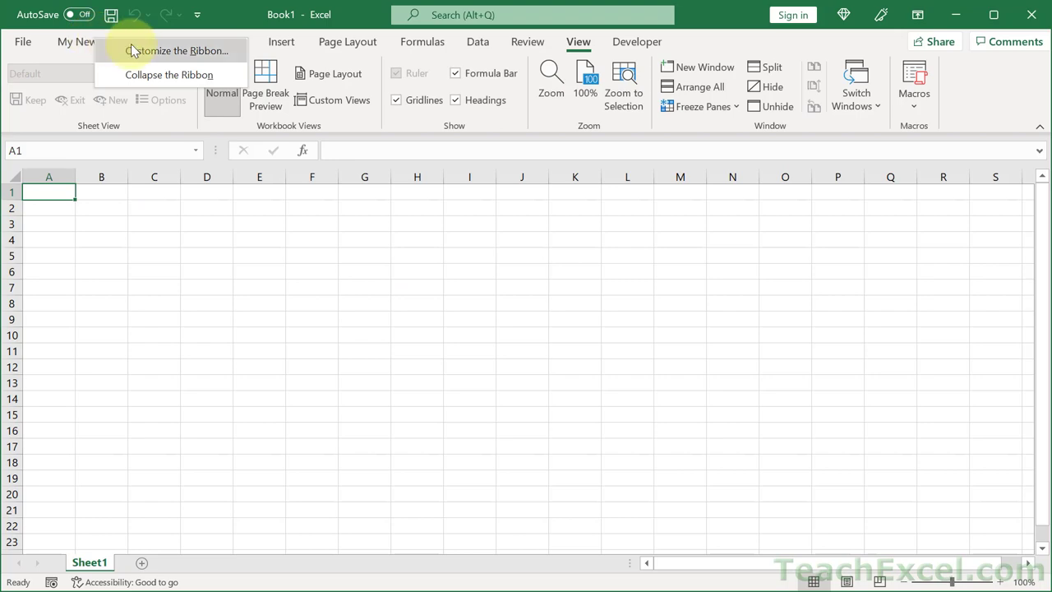
{"action": "left_click", "coordinate": [130, 44]}
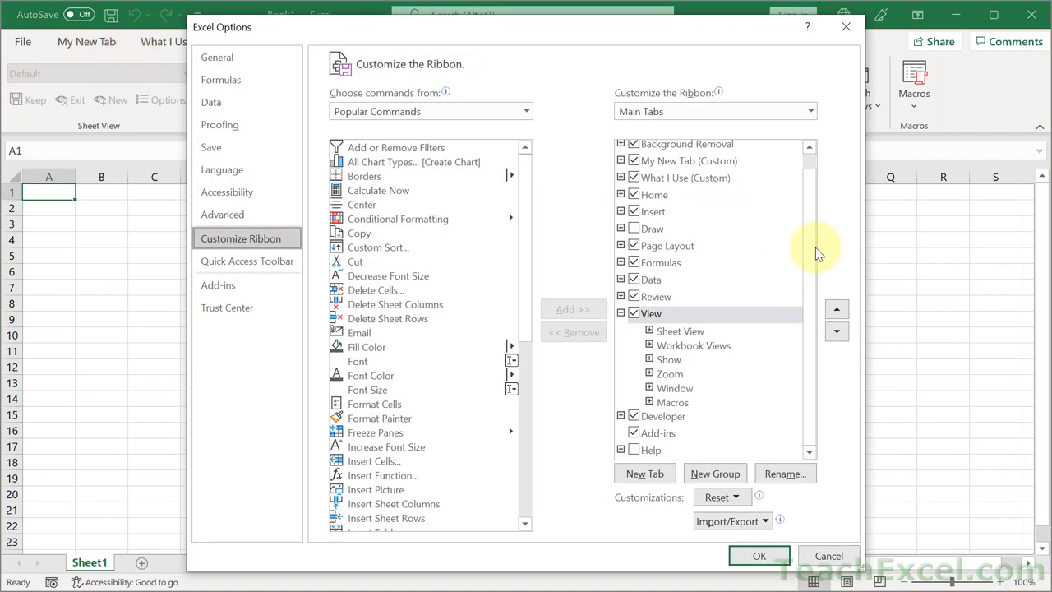
{"action": "left_click_drag", "start_coordinate": [815, 248], "coordinate": [805, 210]}
{"action": "left_click", "coordinate": [674, 177]}
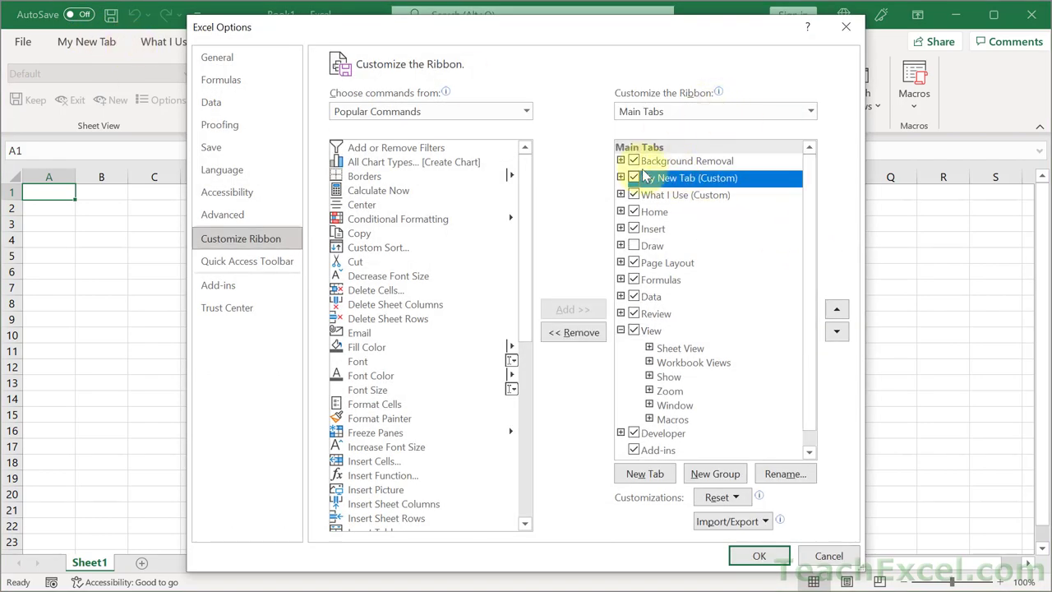
{"action": "left_click", "coordinate": [620, 178]}
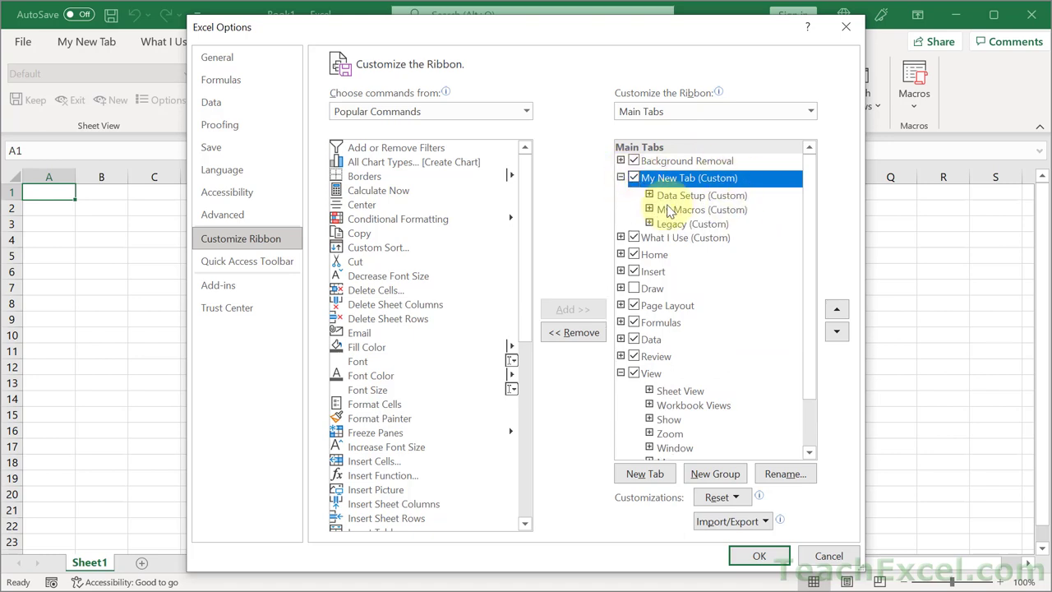
{"action": "left_click", "coordinate": [649, 209]}
{"action": "left_click", "coordinate": [692, 209]}
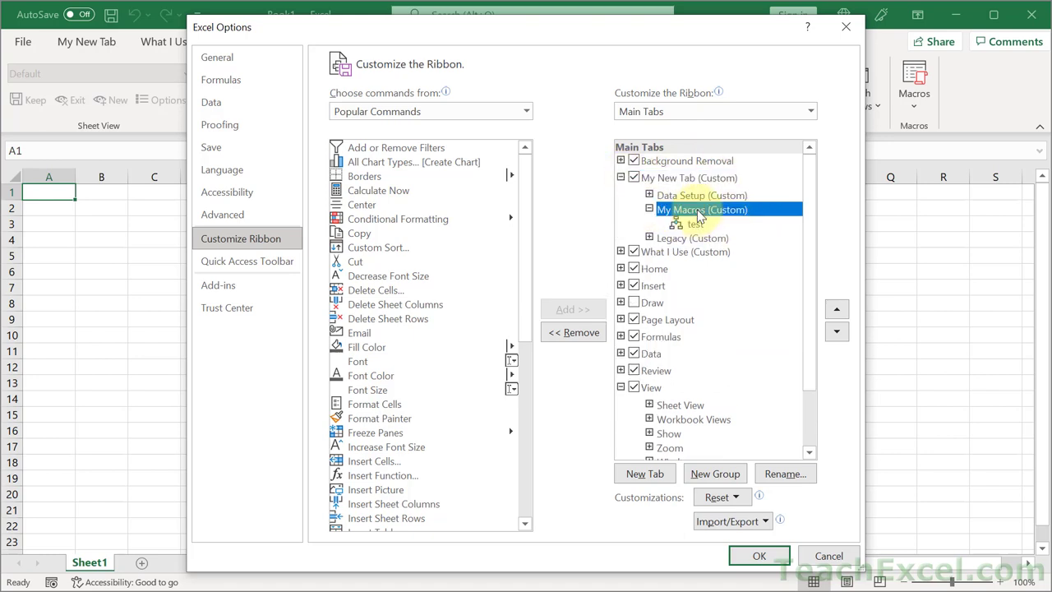
Add the PERSONAL.XLSB!NewMacroTest macro to the My Macros group.
{"action": "left_click", "coordinate": [527, 111]}
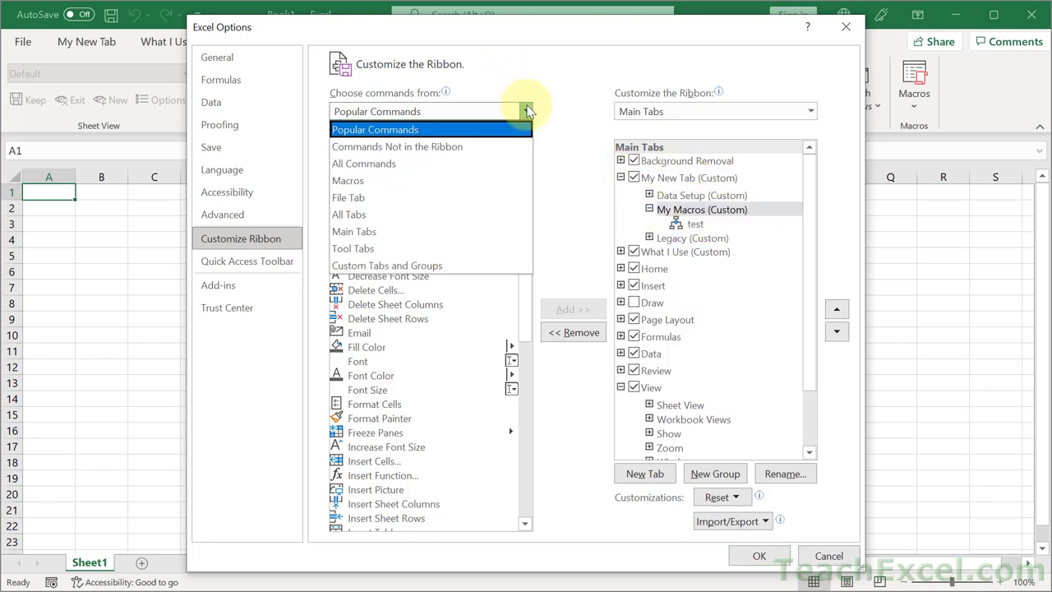
{"action": "left_click", "coordinate": [355, 173]}
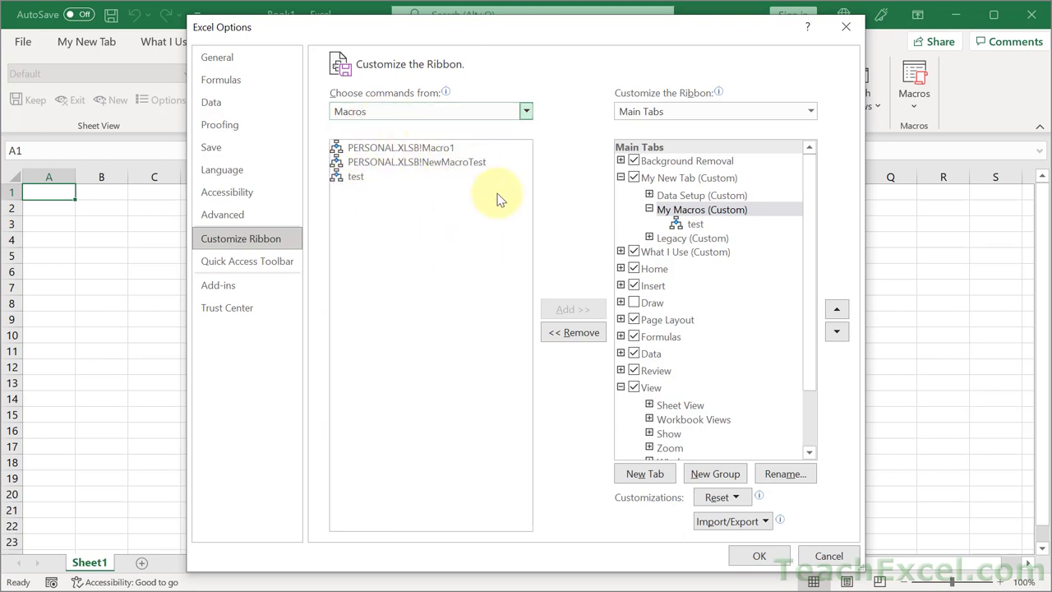
{"action": "left_click", "coordinate": [454, 165]}
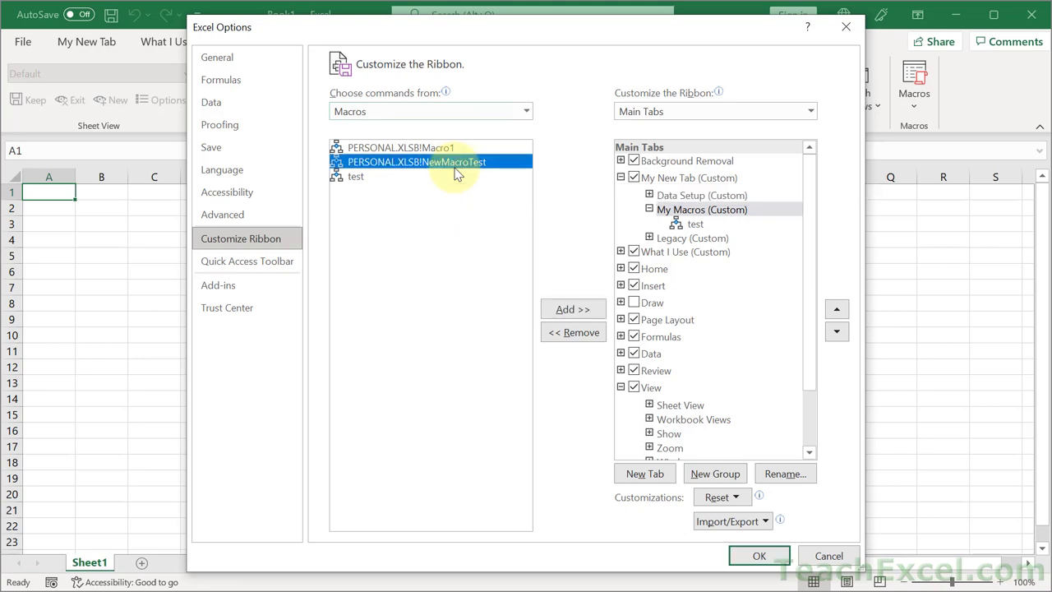
{"action": "left_click", "coordinate": [564, 310]}
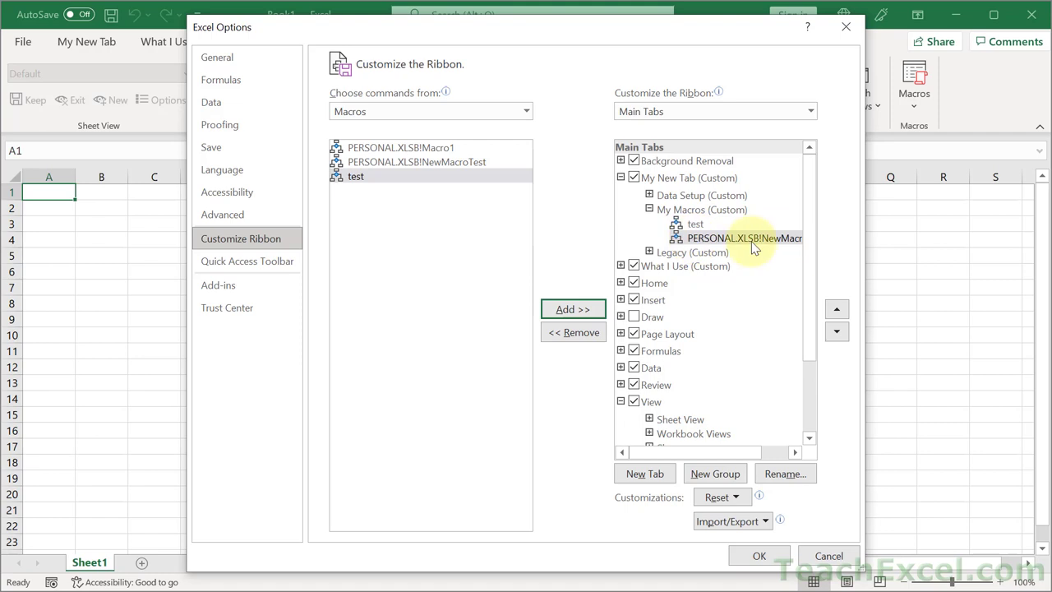
Rename the added NewMacroTest command to "Hi!" and give it the blue information symbol.
{"action": "left_click", "coordinate": [777, 480]}
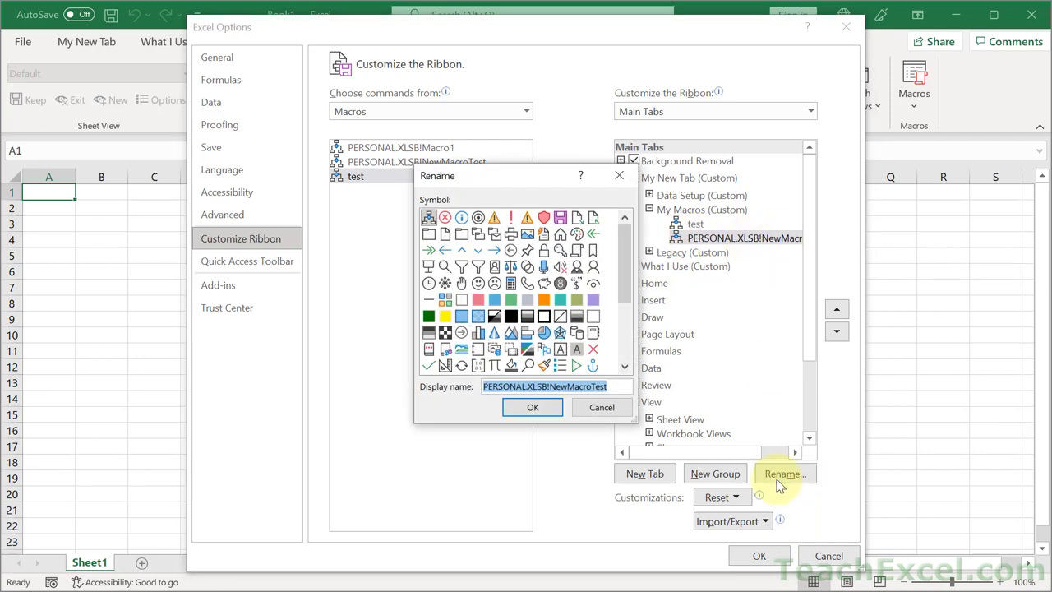
{"action": "type", "text": "Hi!"}
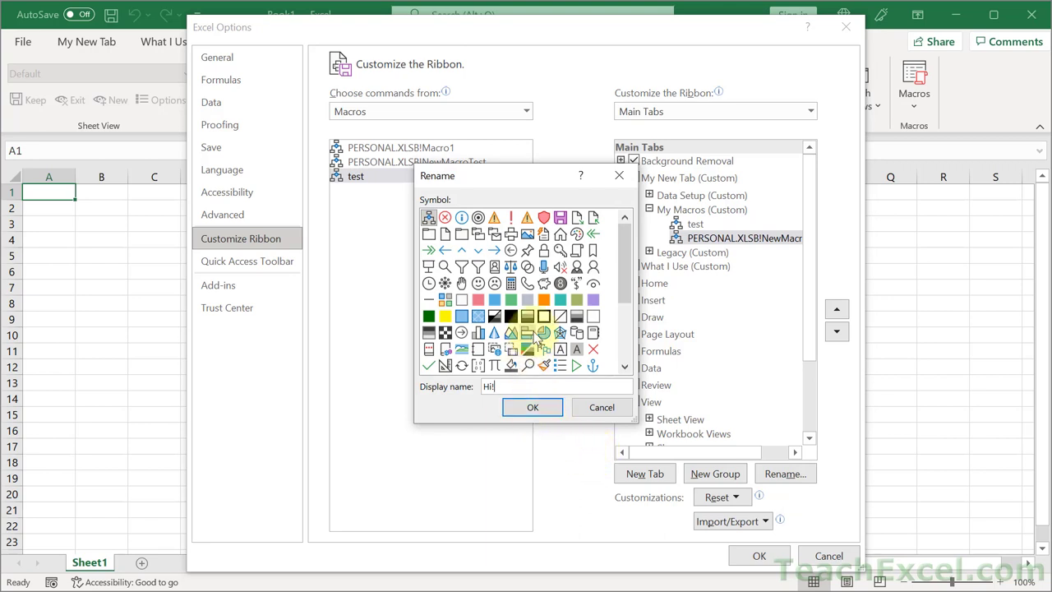
{"action": "left_click", "coordinate": [462, 217]}
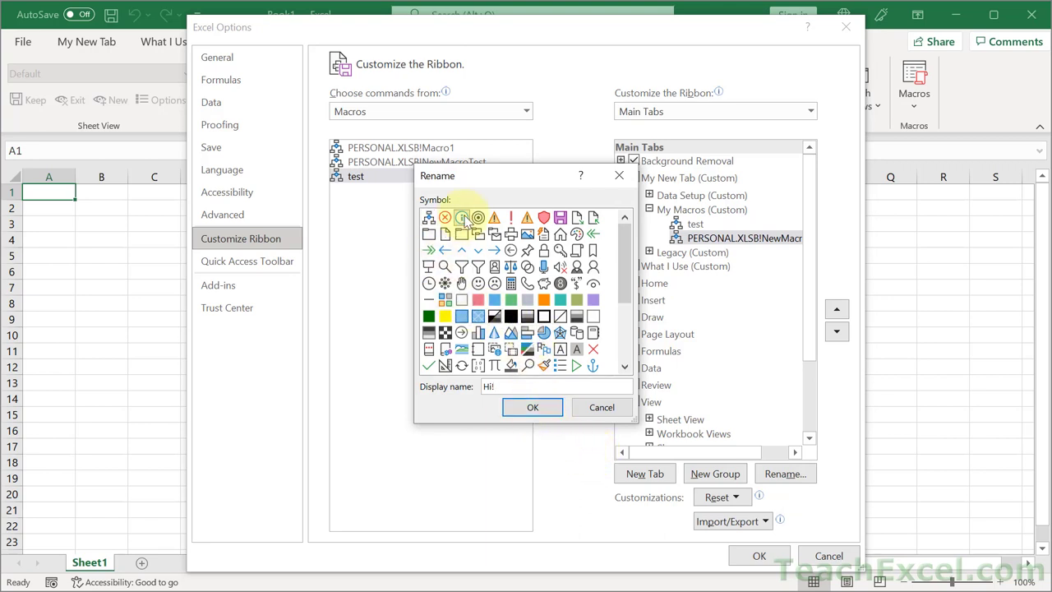
{"action": "left_click", "coordinate": [545, 415]}
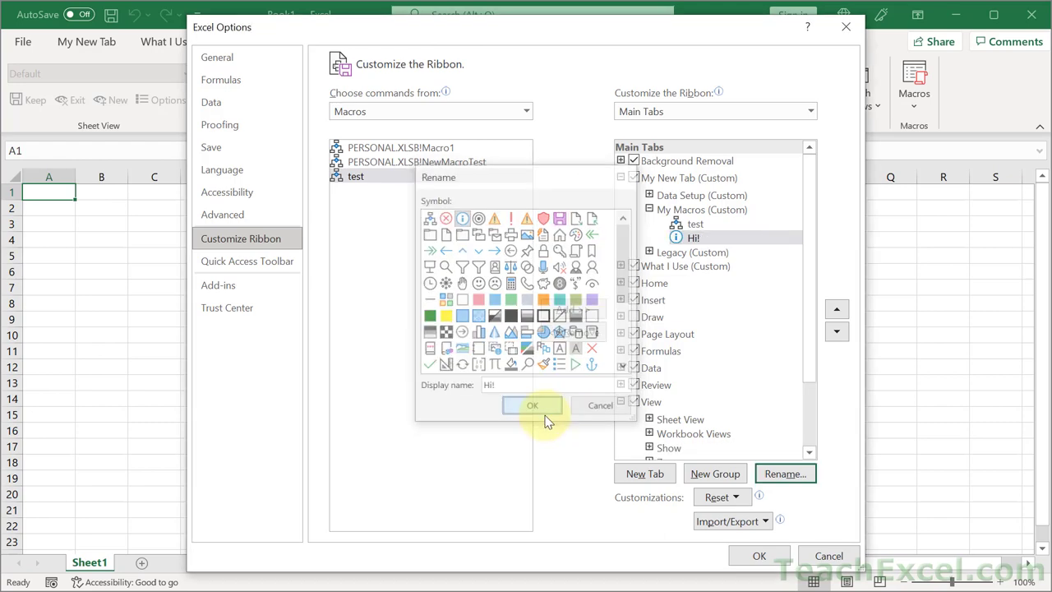
Apply the ribbon customizations and run the Hi! macro from My New Tab.
{"action": "left_click", "coordinate": [749, 556]}
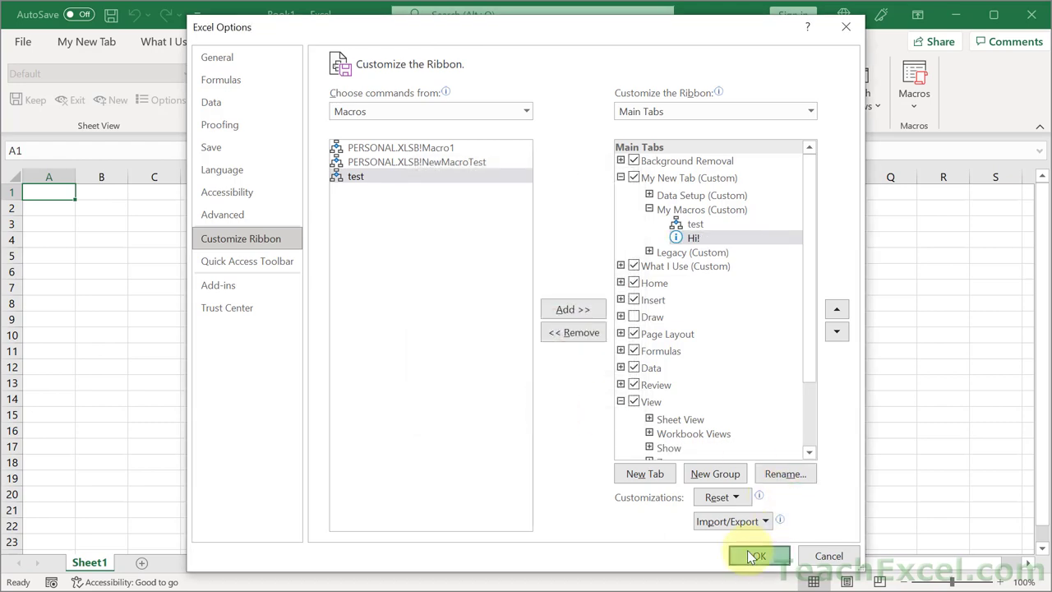
{"action": "left_click", "coordinate": [74, 46]}
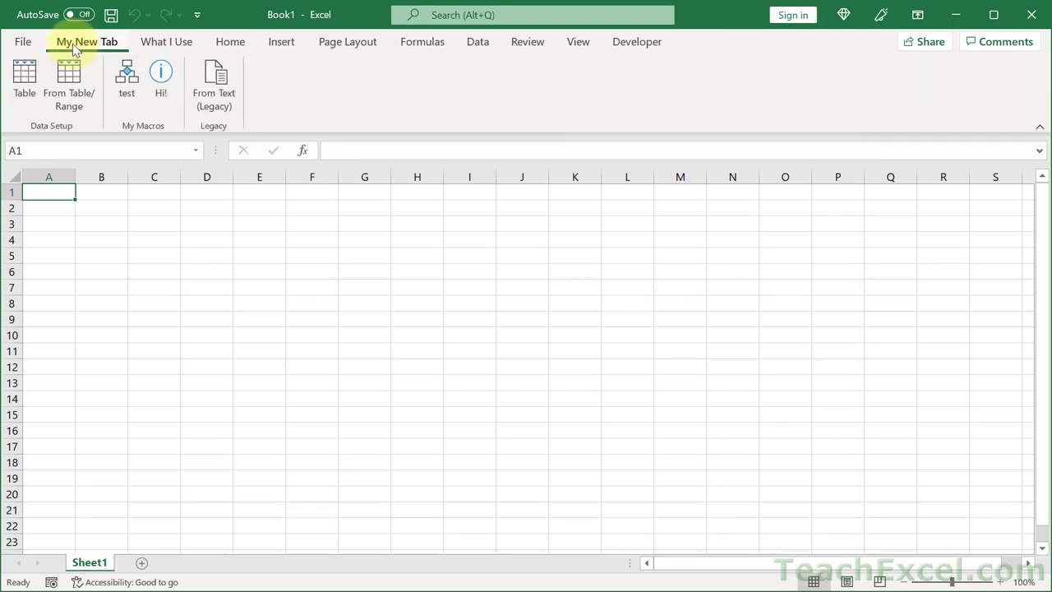
{"action": "left_click", "coordinate": [161, 76]}
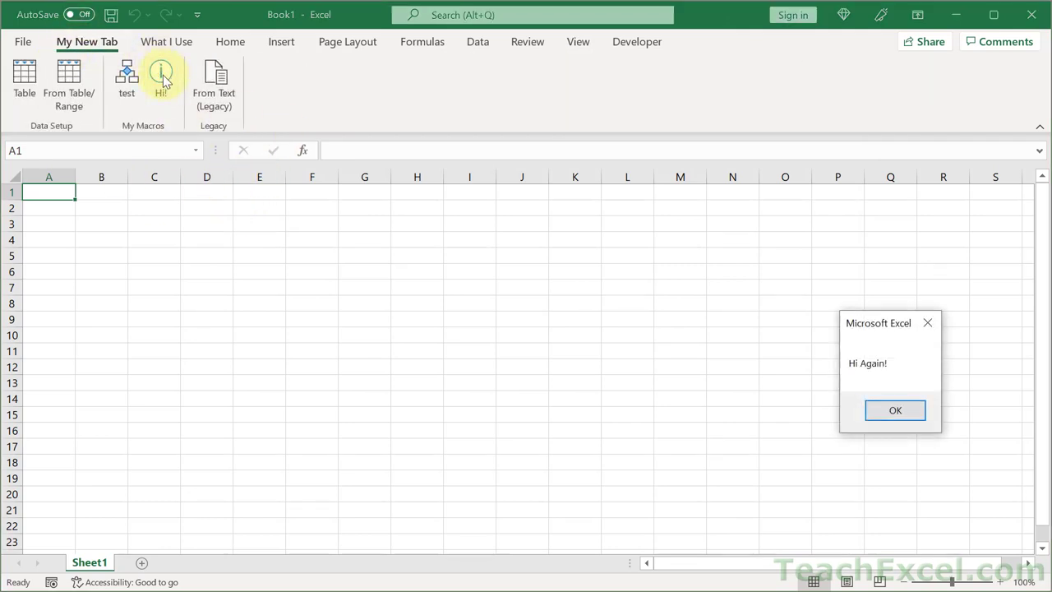